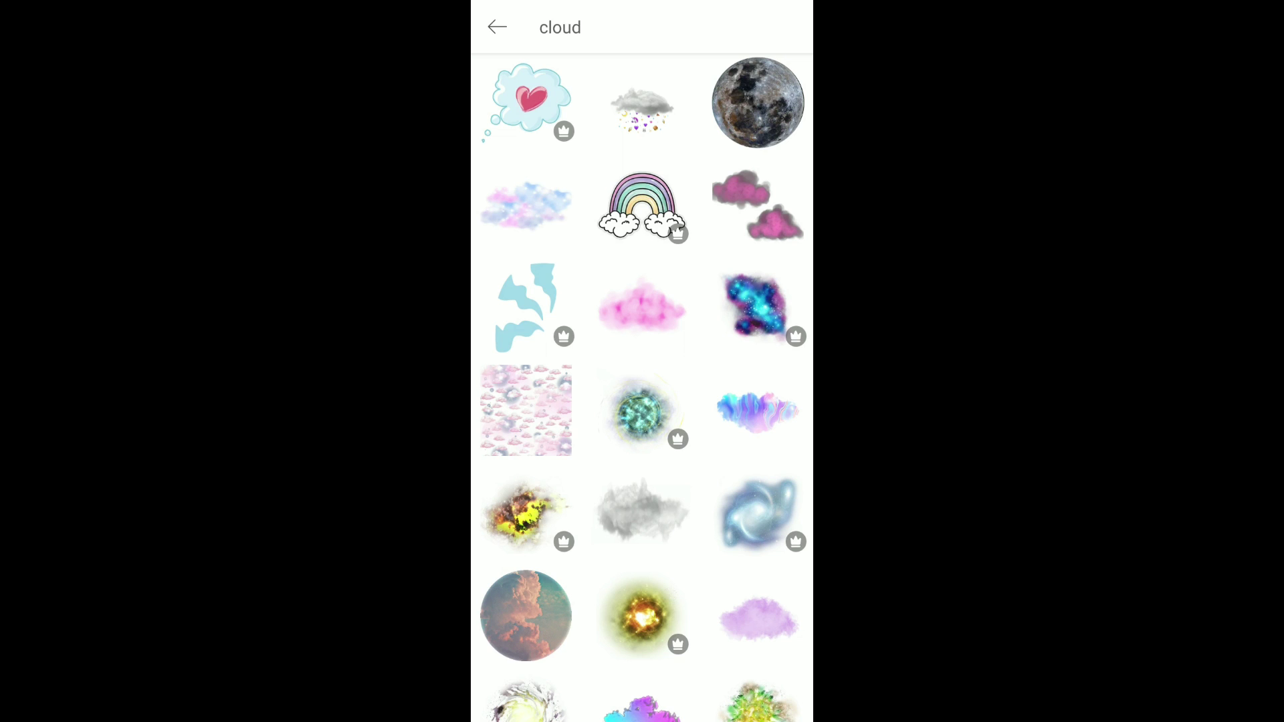
Add the grey-white fluffy cloud from the cloud sticker results, enlarge it slightly and place it above the cat and mask.
{"action": "scroll", "coordinate": [641, 387], "scroll_direction": "down", "scroll_amount": 7}
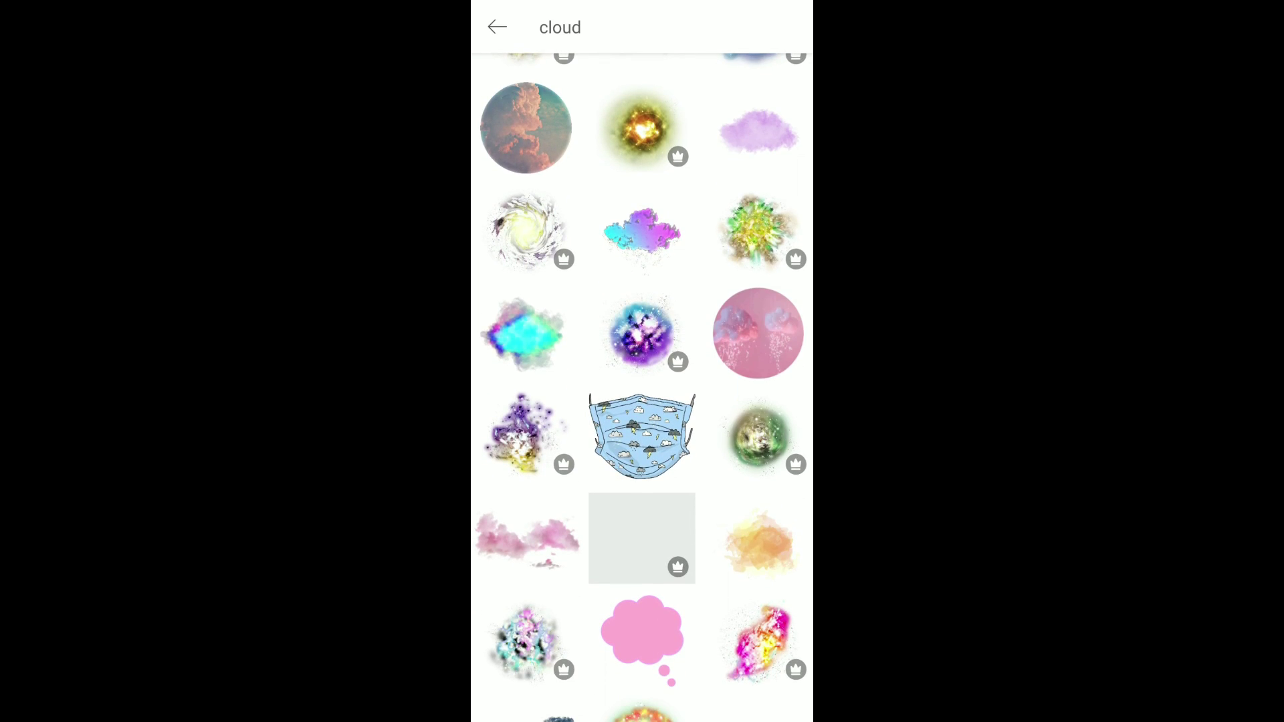
{"action": "scroll", "coordinate": [642, 388], "scroll_direction": "down", "scroll_amount": 10}
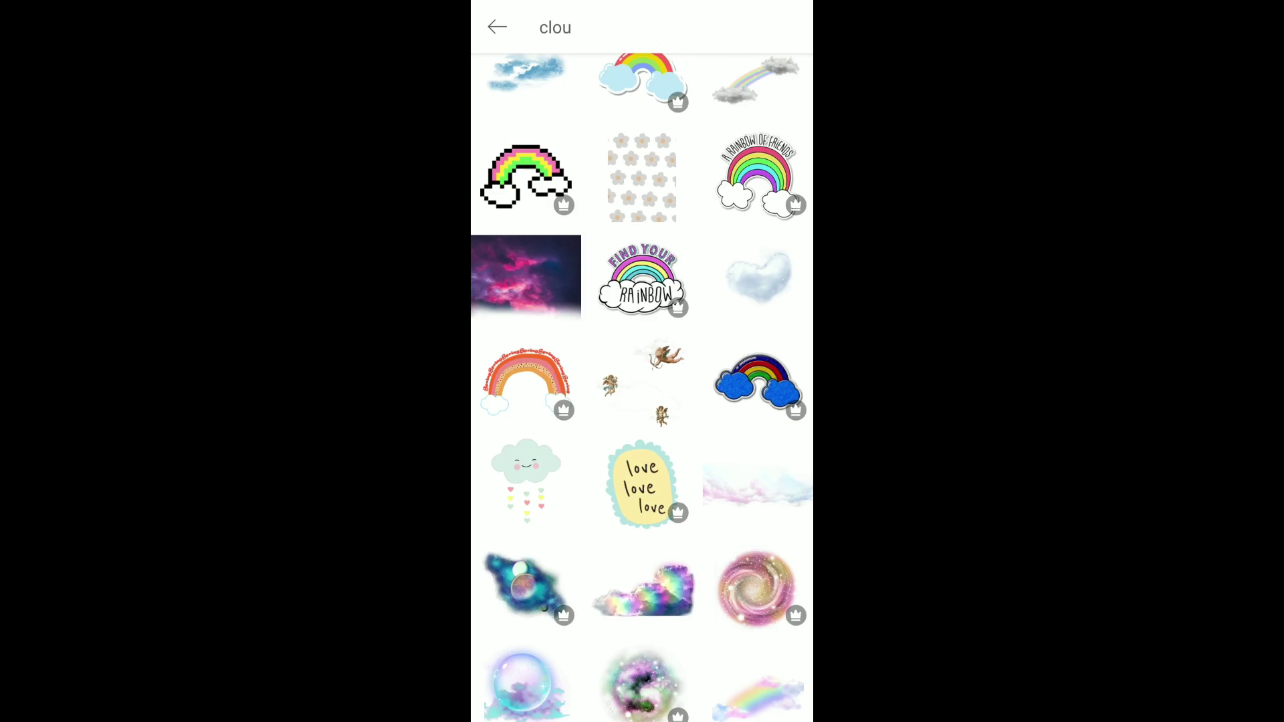
{"action": "scroll", "coordinate": [642, 388], "scroll_direction": "down", "scroll_amount": 4}
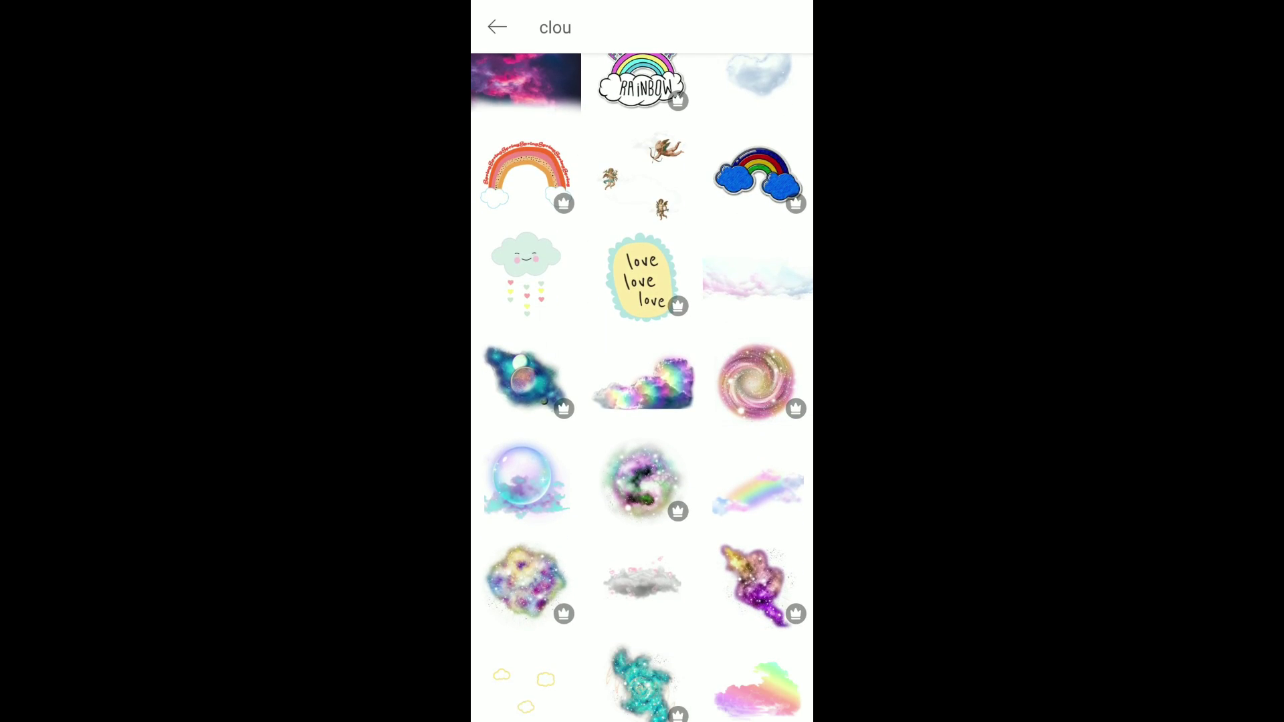
{"action": "left_click", "coordinate": [642, 585]}
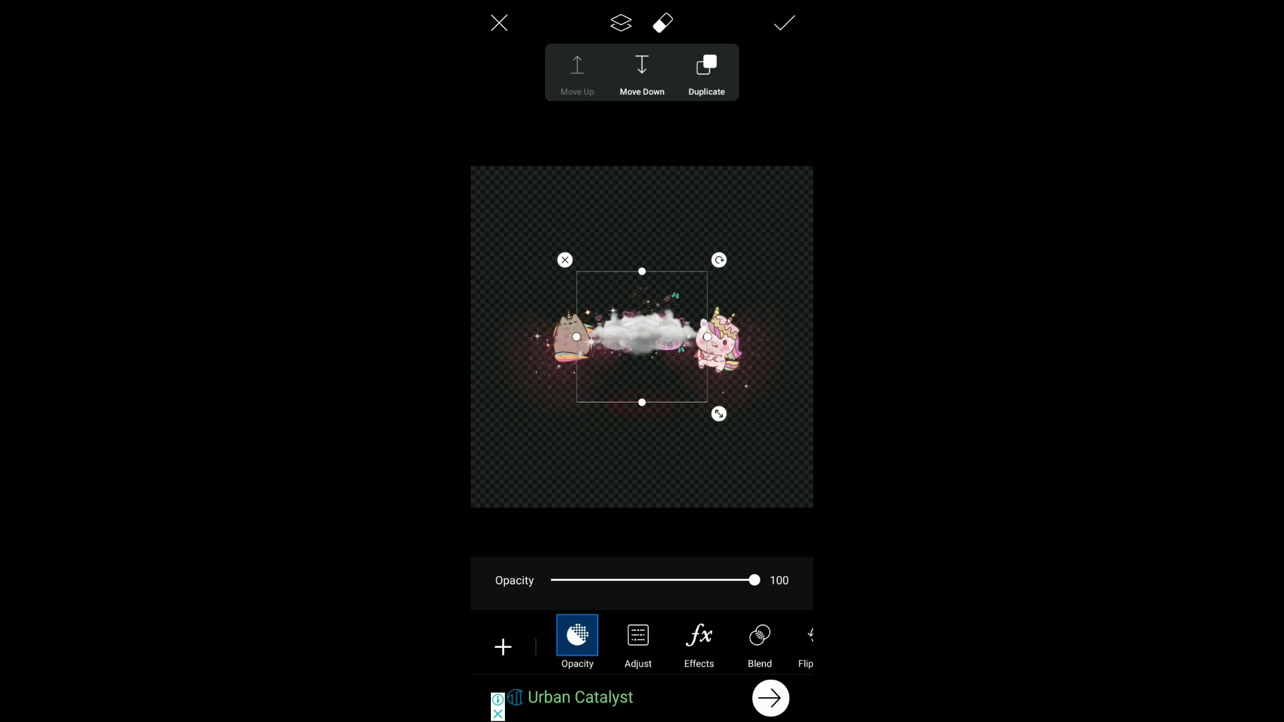
{"action": "left_click_drag", "start_coordinate": [718, 414], "coordinate": [748, 450]}
{"action": "left_click_drag", "start_coordinate": [642, 339], "coordinate": [603, 239]}
{"action": "left_click_drag", "start_coordinate": [703, 340], "coordinate": [684, 312]}
Duplicate the cloud and spread the copies, one above the unicorn and one below the cat.
{"action": "left_click", "coordinate": [706, 72]}
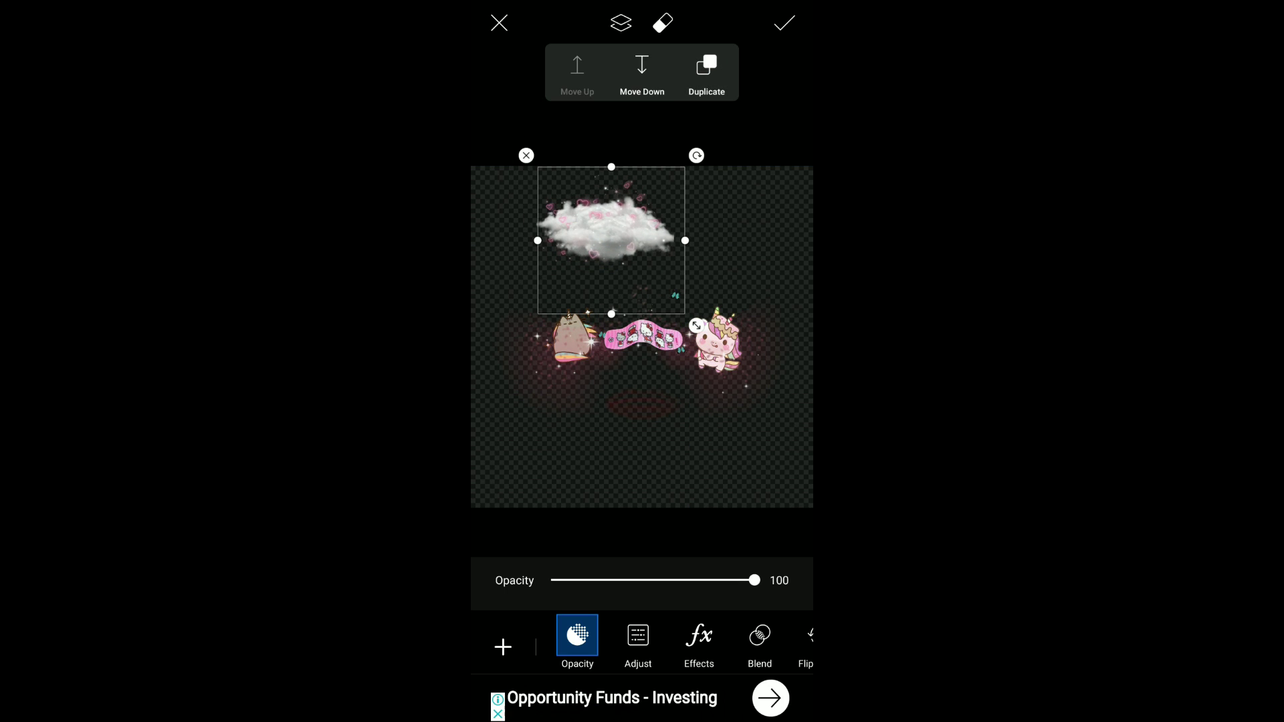
{"action": "left_click", "coordinate": [706, 72]}
{"action": "left_click_drag", "start_coordinate": [622, 241], "coordinate": [718, 263]}
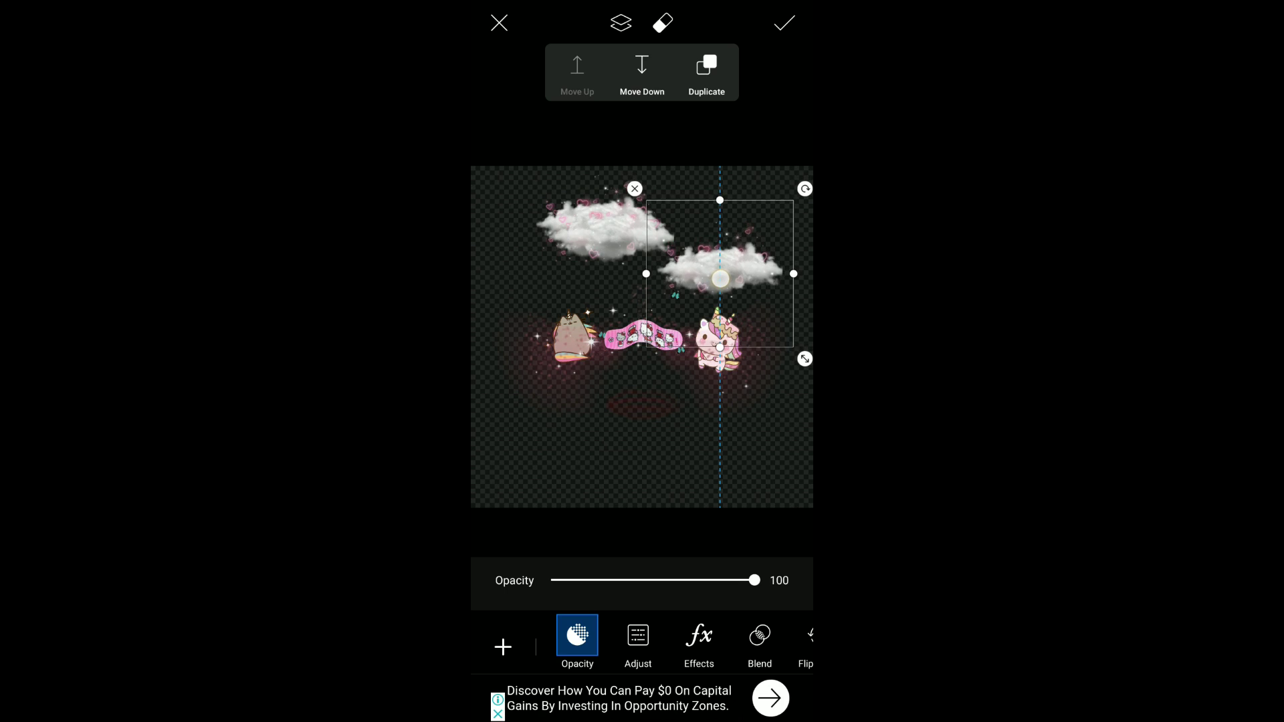
{"action": "left_click_drag", "start_coordinate": [582, 243], "coordinate": [540, 441]}
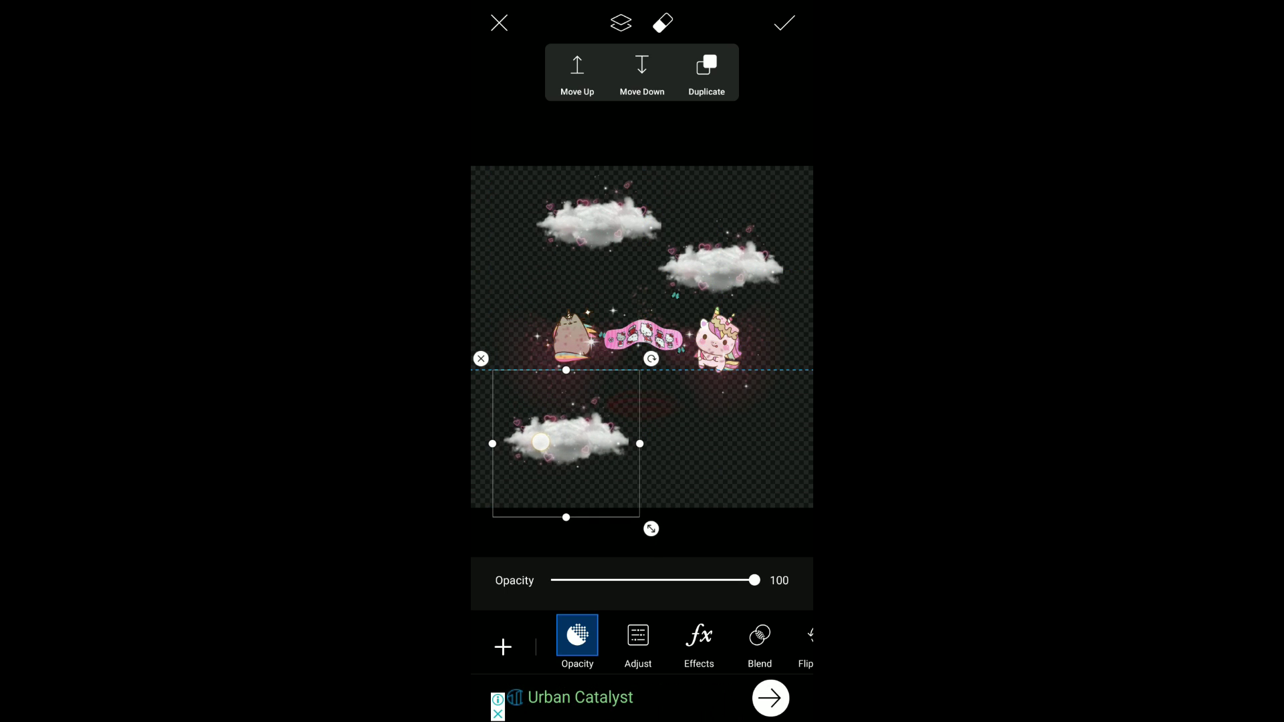
Shrink and reposition the clouds, with a small one beside the one above the cat, and apply the arrangement.
{"action": "left_click_drag", "start_coordinate": [580, 225], "coordinate": [572, 226]}
{"action": "mouse_move", "coordinate": [718, 268]}
{"action": "left_mouse_down"}
{"action": "mouse_move", "coordinate": [737, 237]}
{"action": "mouse_move", "coordinate": [720, 233]}
{"action": "mouse_move", "coordinate": [691, 275]}
{"action": "mouse_move", "coordinate": [716, 249]}
{"action": "left_mouse_up"}
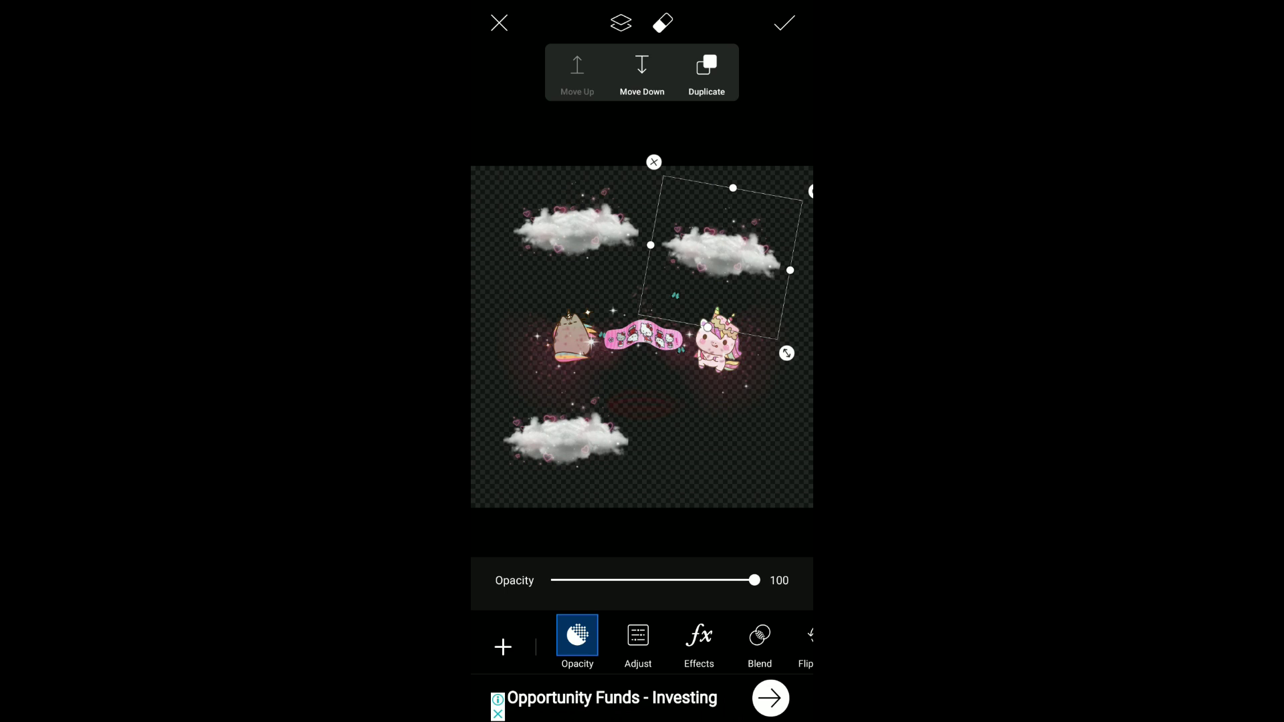
{"action": "left_click_drag", "start_coordinate": [790, 351], "coordinate": [765, 307]}
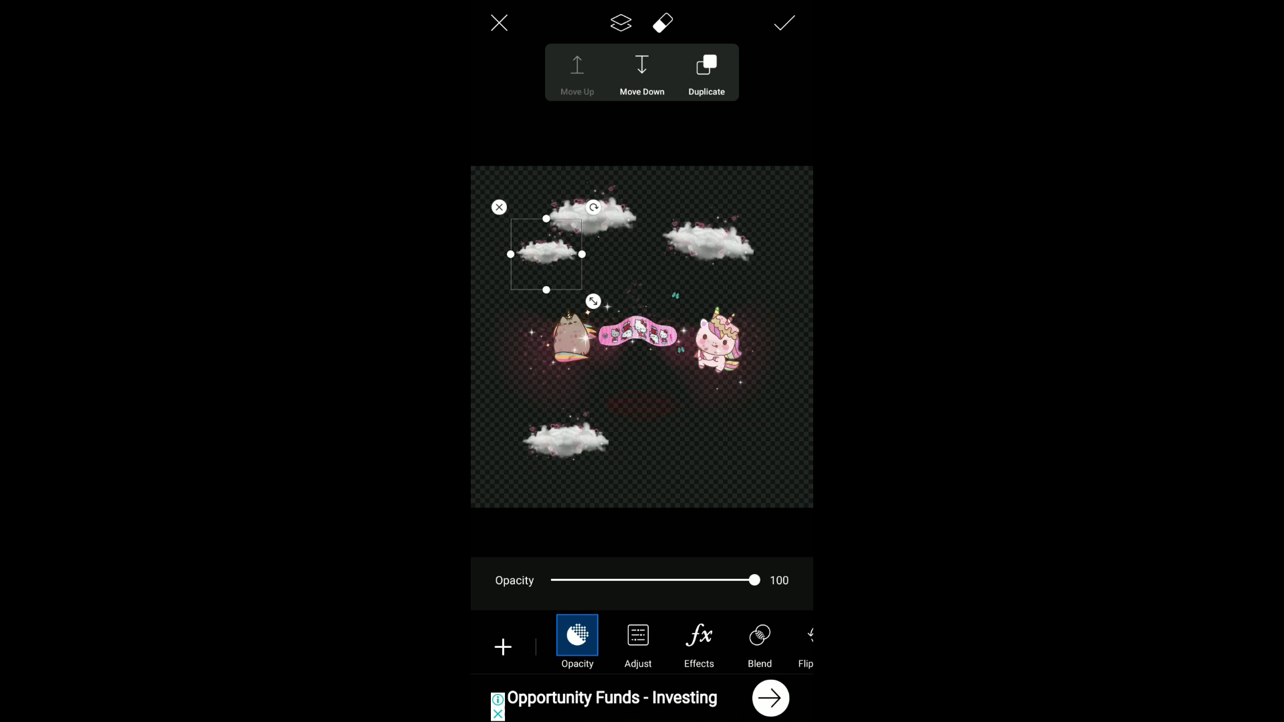
{"action": "left_click", "coordinate": [784, 23]}
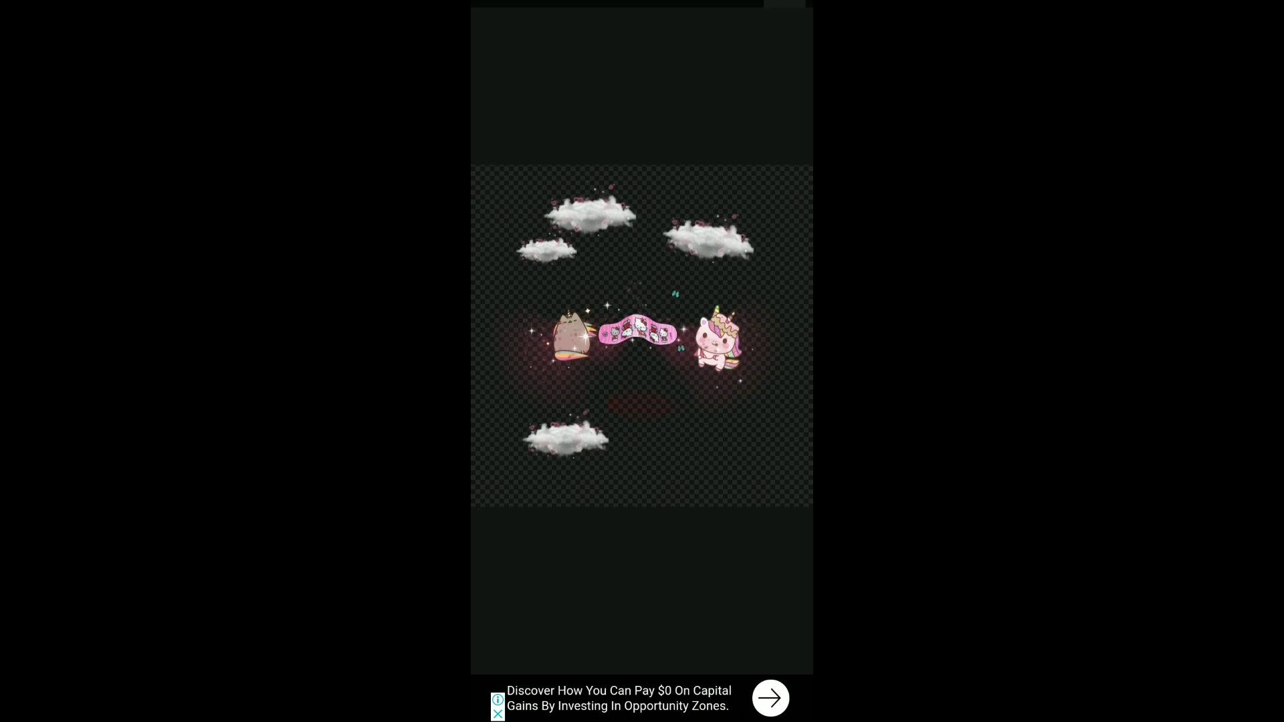
Finish the edit and save the sticker picture on the device.
{"action": "left_click", "coordinate": [792, 20]}
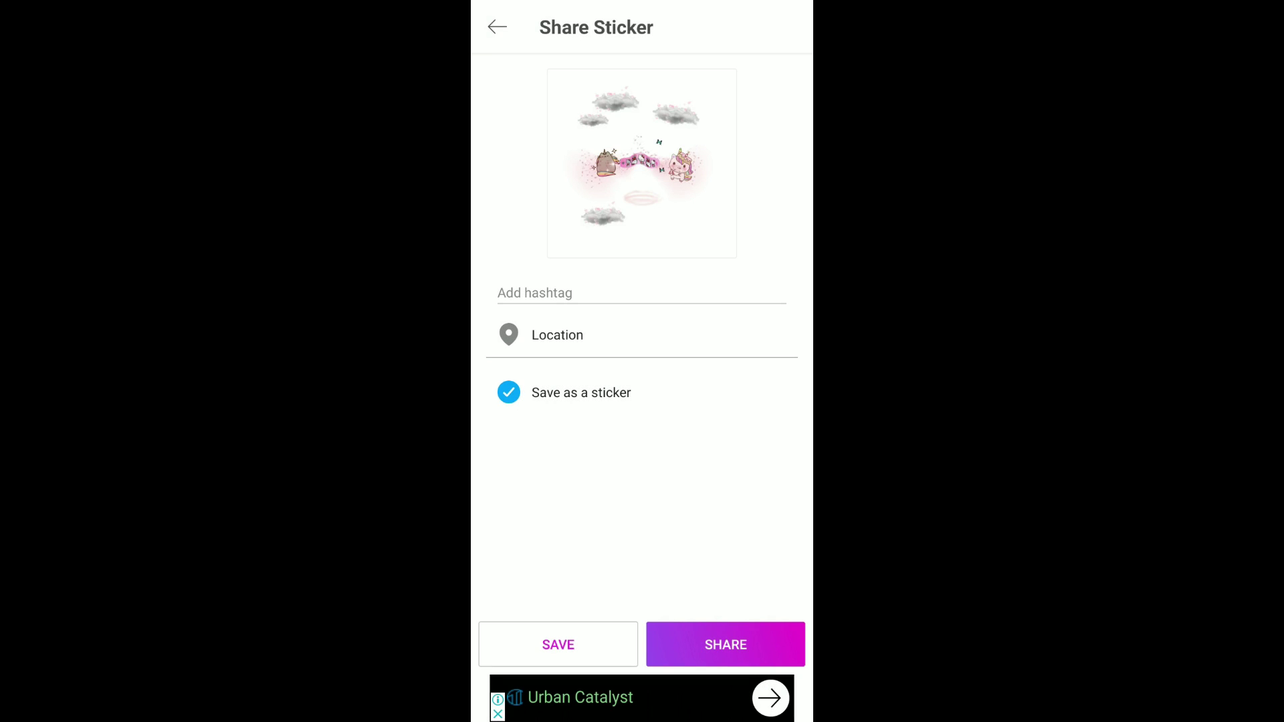
{"action": "left_click", "coordinate": [558, 644]}
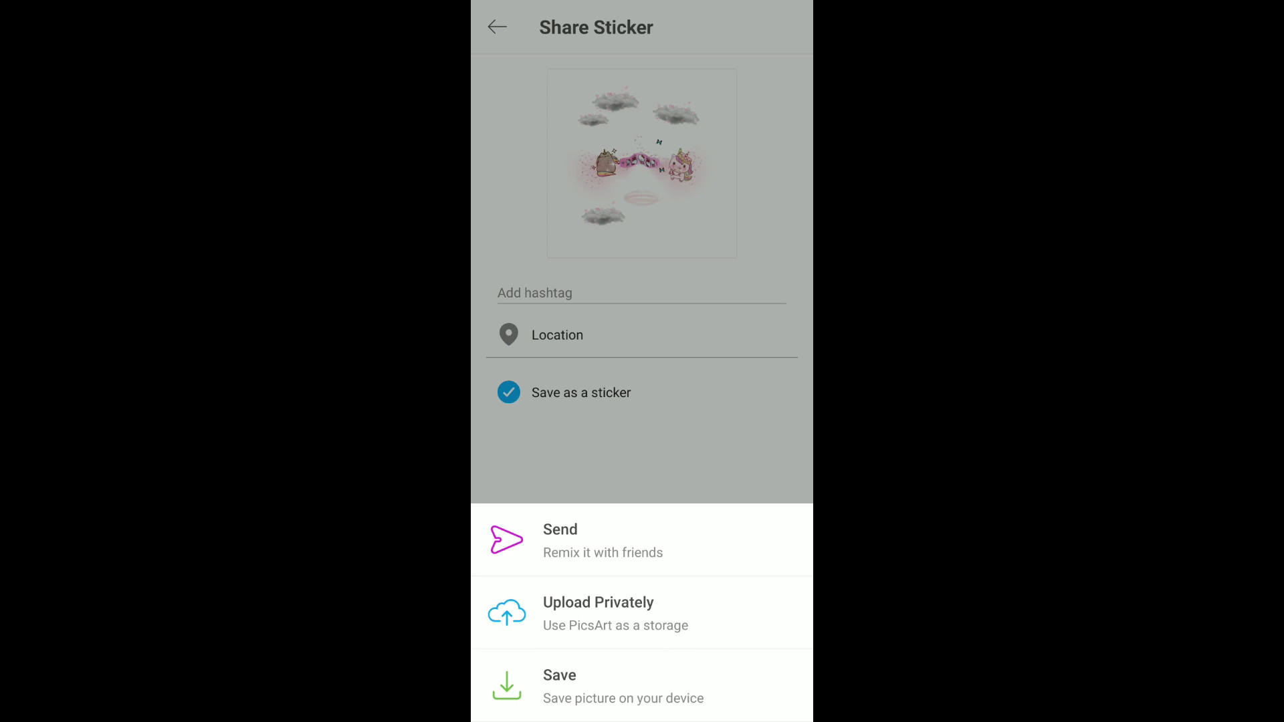
{"action": "left_click", "coordinate": [719, 702]}
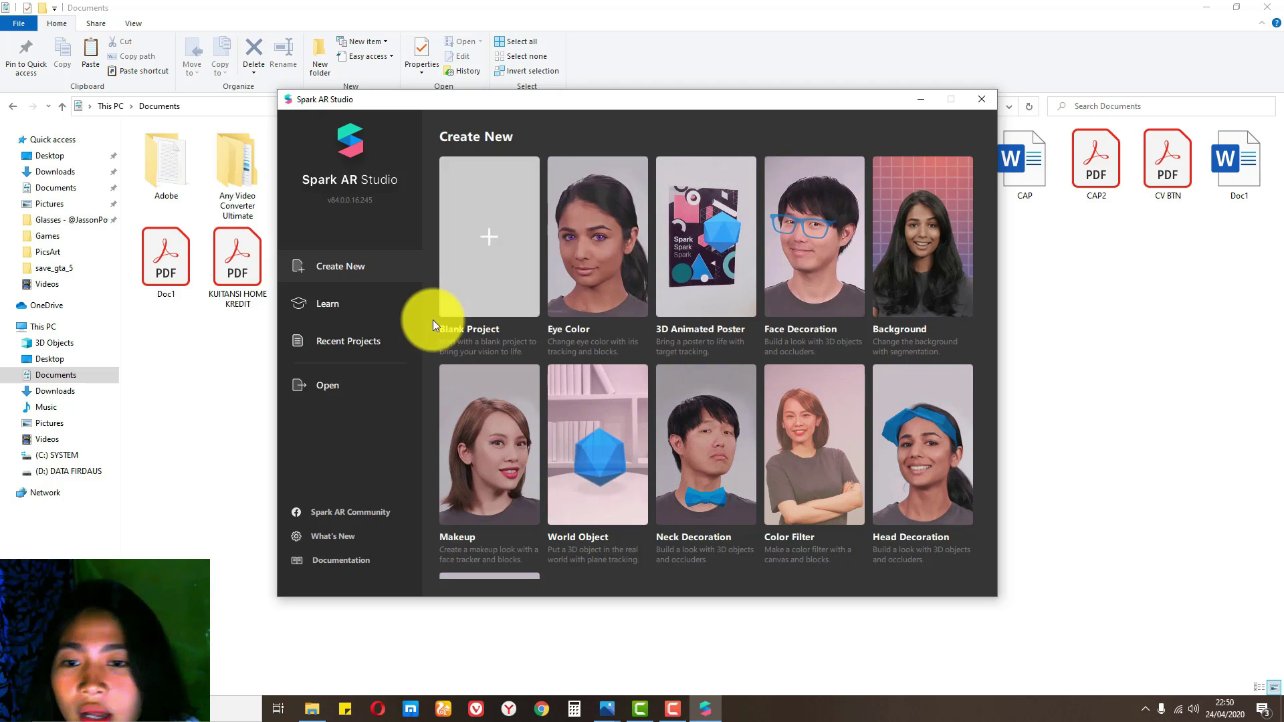
Switch to Spark AR Studio, create a blank project and enlarge the device preview.
{"action": "left_click", "coordinate": [494, 233]}
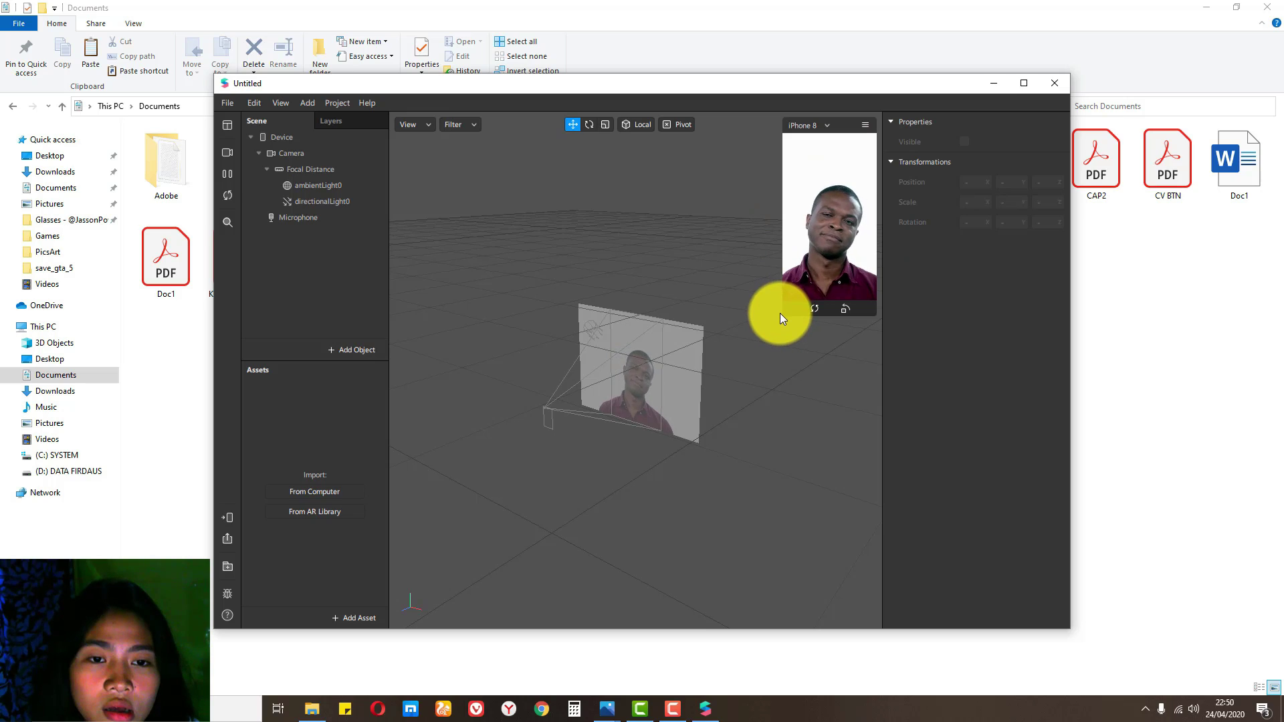
{"action": "left_click_drag", "start_coordinate": [787, 315], "coordinate": [645, 583]}
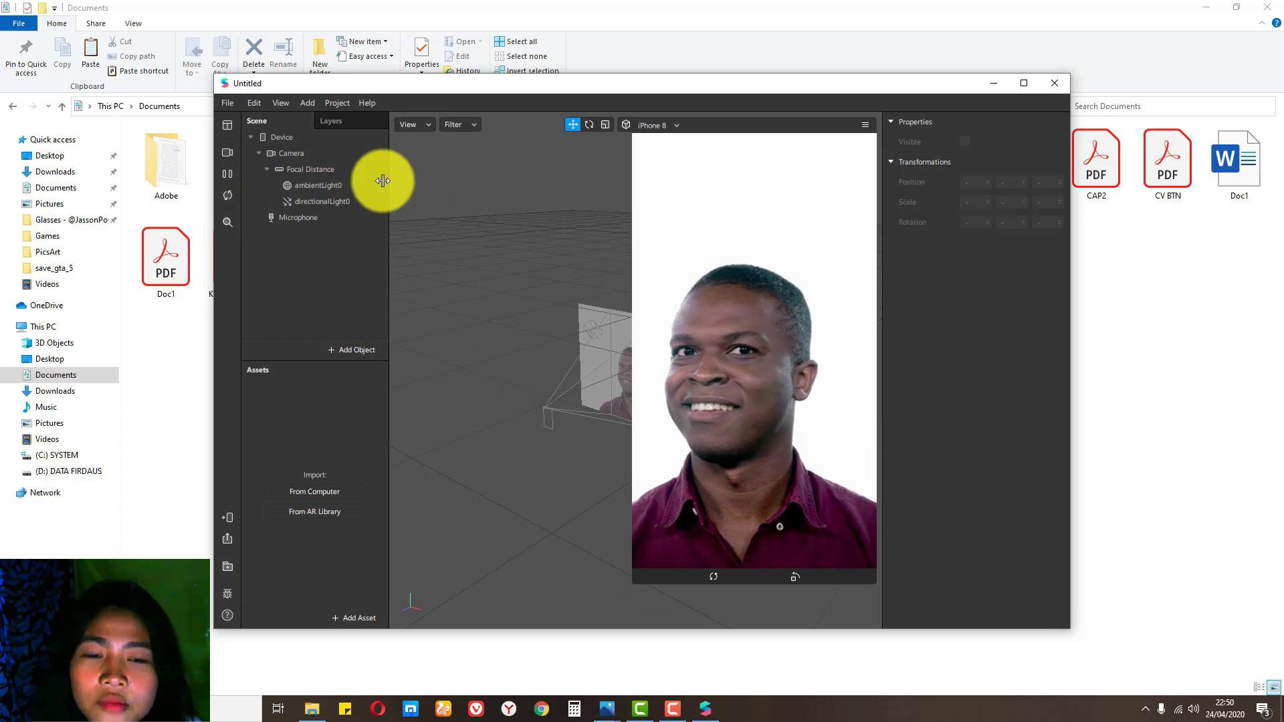
Set the real-time simulation to the man with glasses and make the device preview slightly smaller.
{"action": "left_click", "coordinate": [224, 155]}
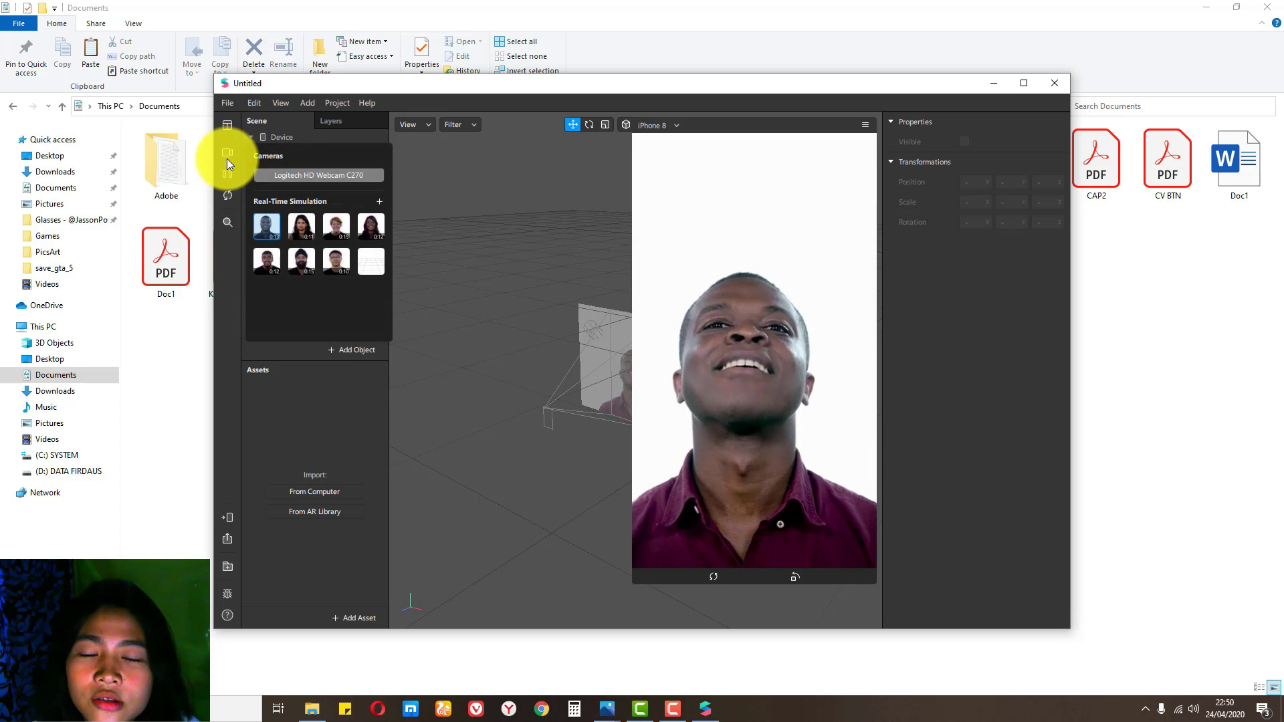
{"action": "left_click", "coordinate": [358, 172]}
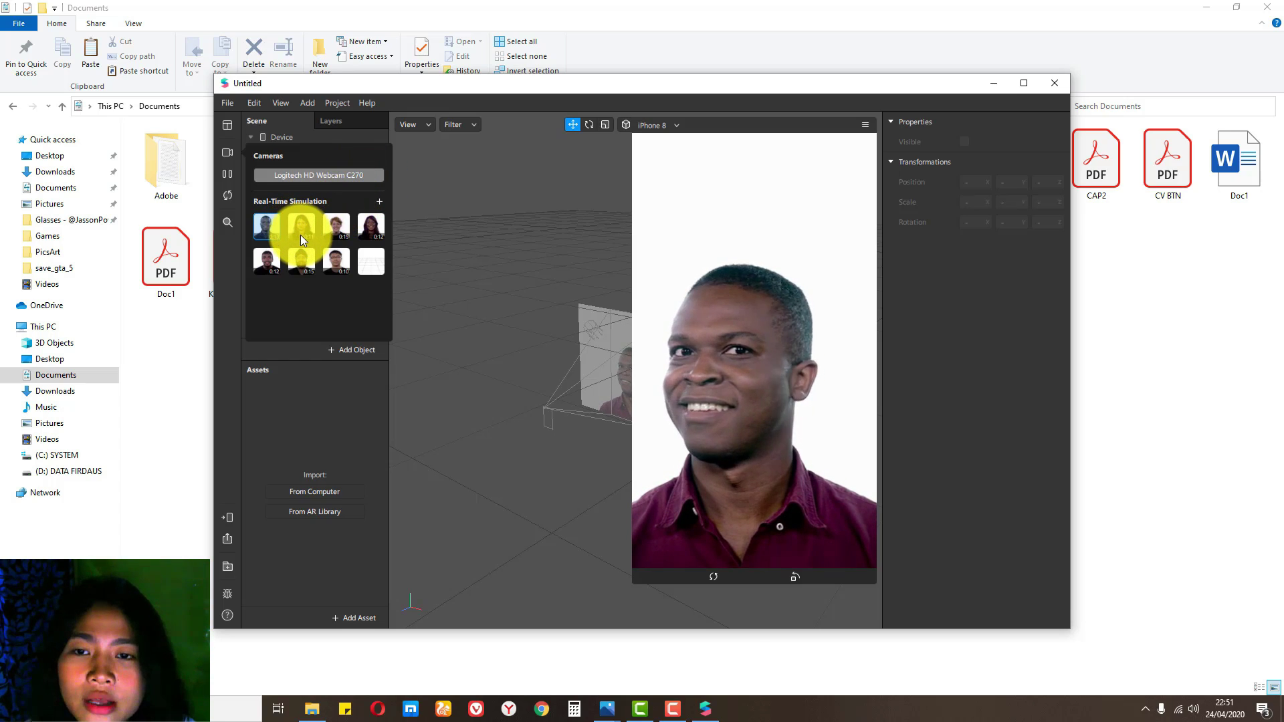
{"action": "left_click", "coordinate": [336, 261]}
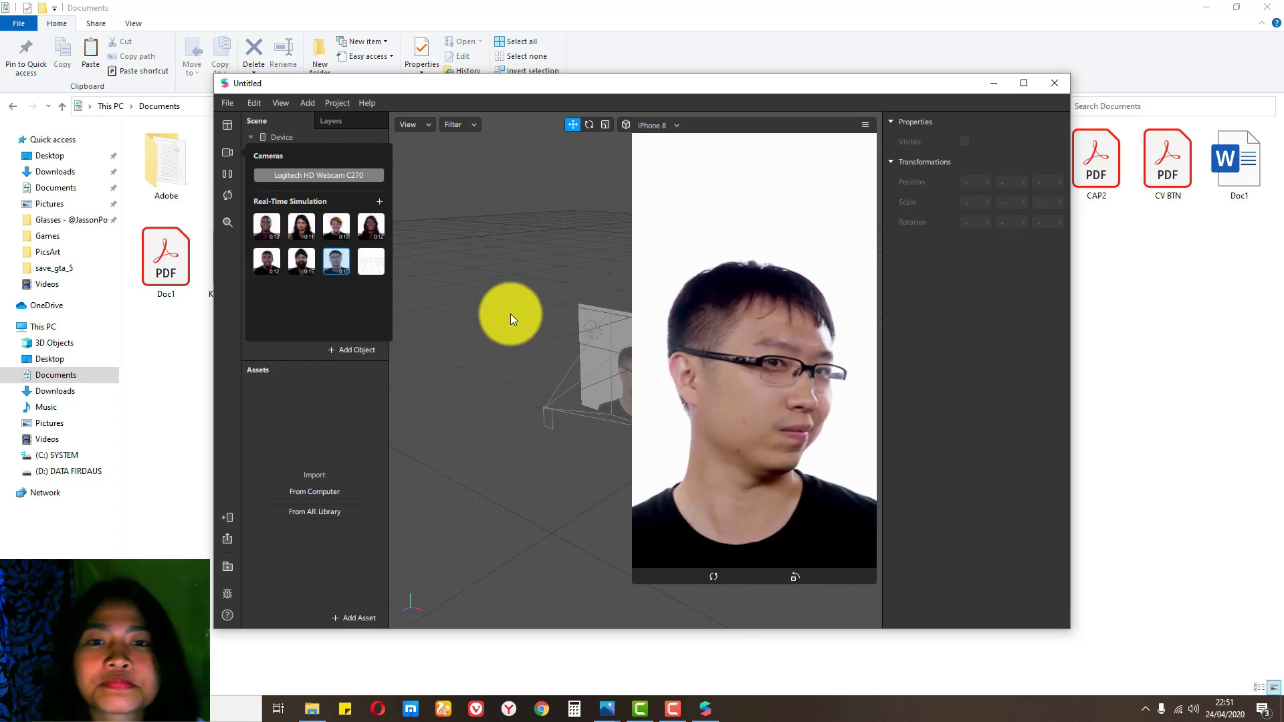
{"action": "left_click_drag", "start_coordinate": [637, 581], "coordinate": [645, 538]}
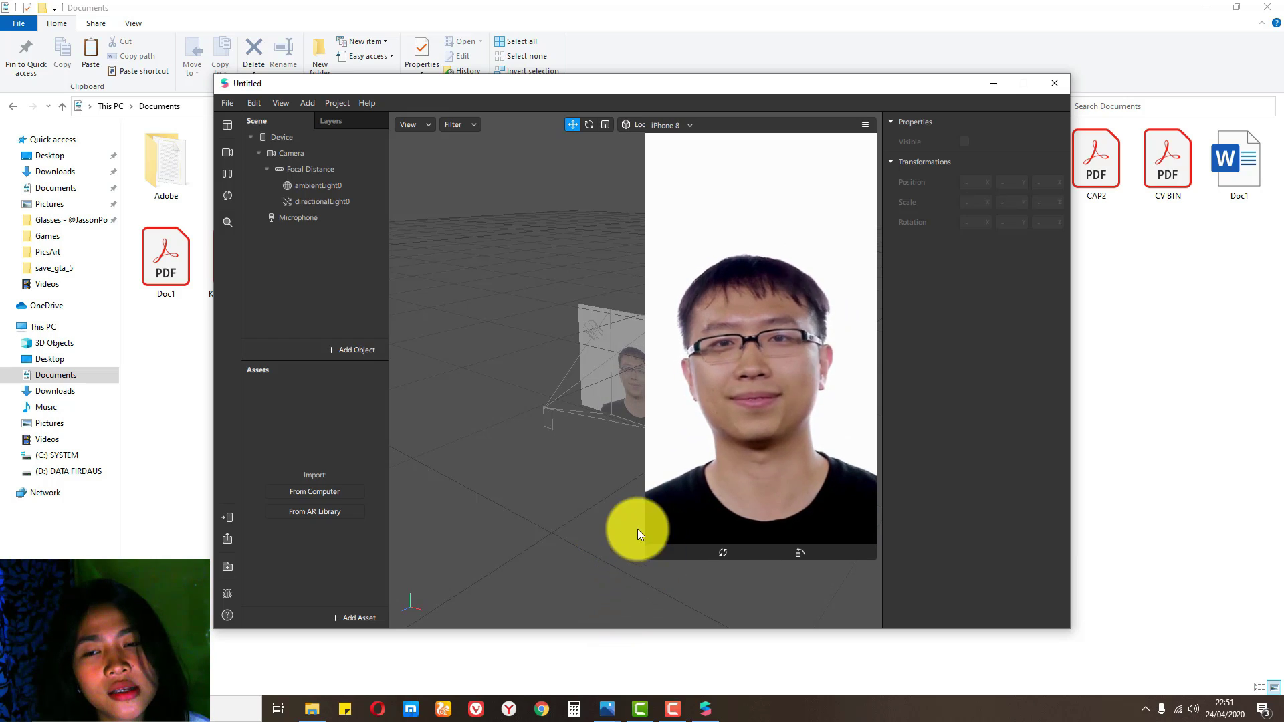
Add a face mesh under directionalLight0 and give it a new material.
{"action": "right_click", "coordinate": [367, 199]}
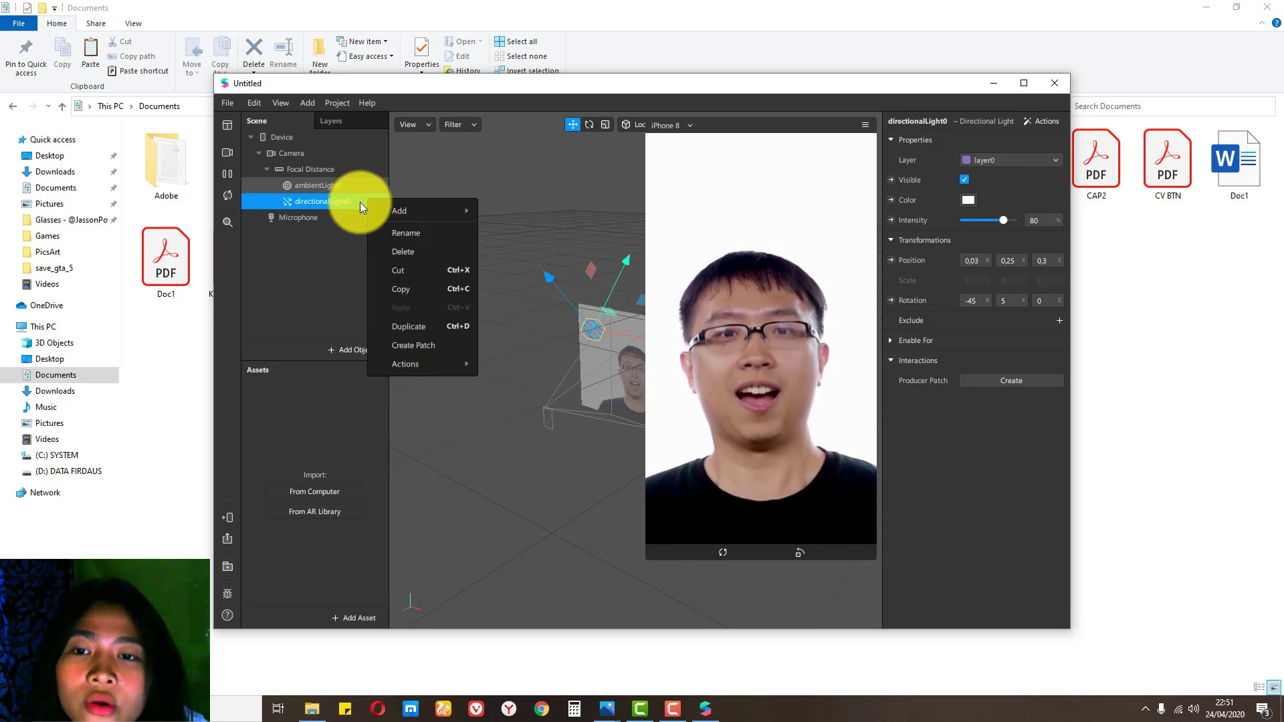
{"action": "mouse_move", "coordinate": [403, 217]}
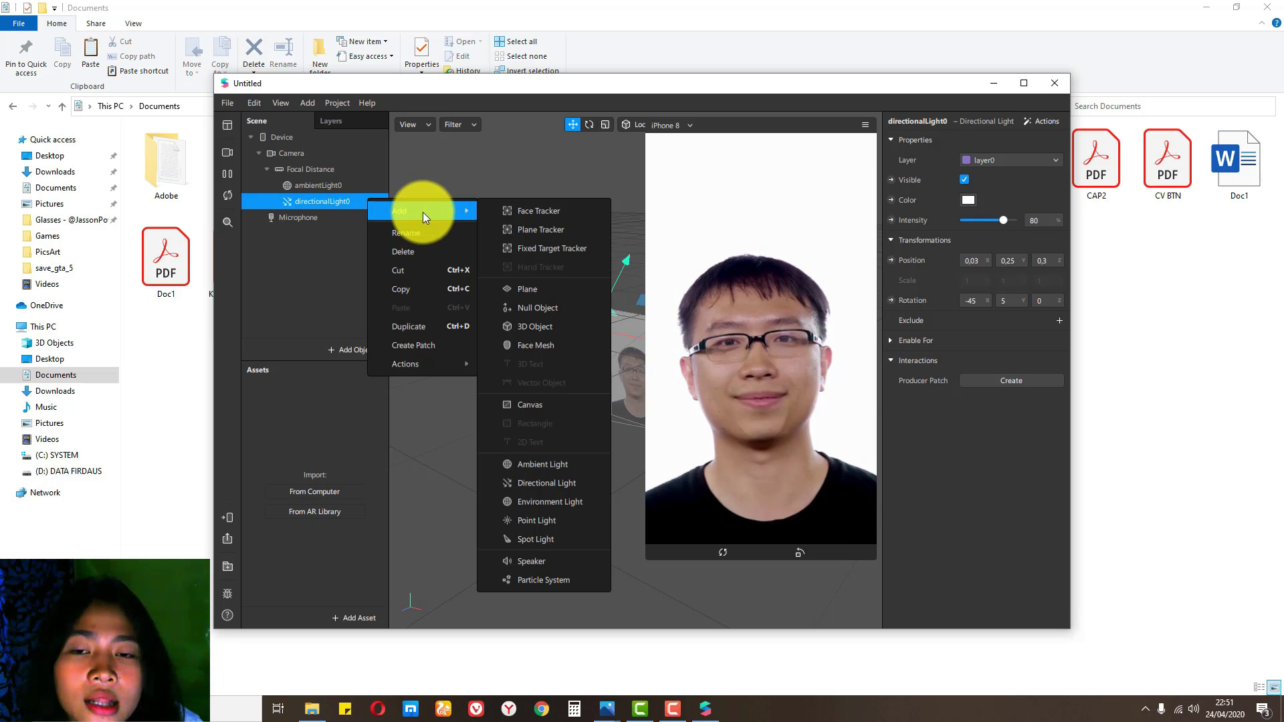
{"action": "left_click", "coordinate": [575, 350]}
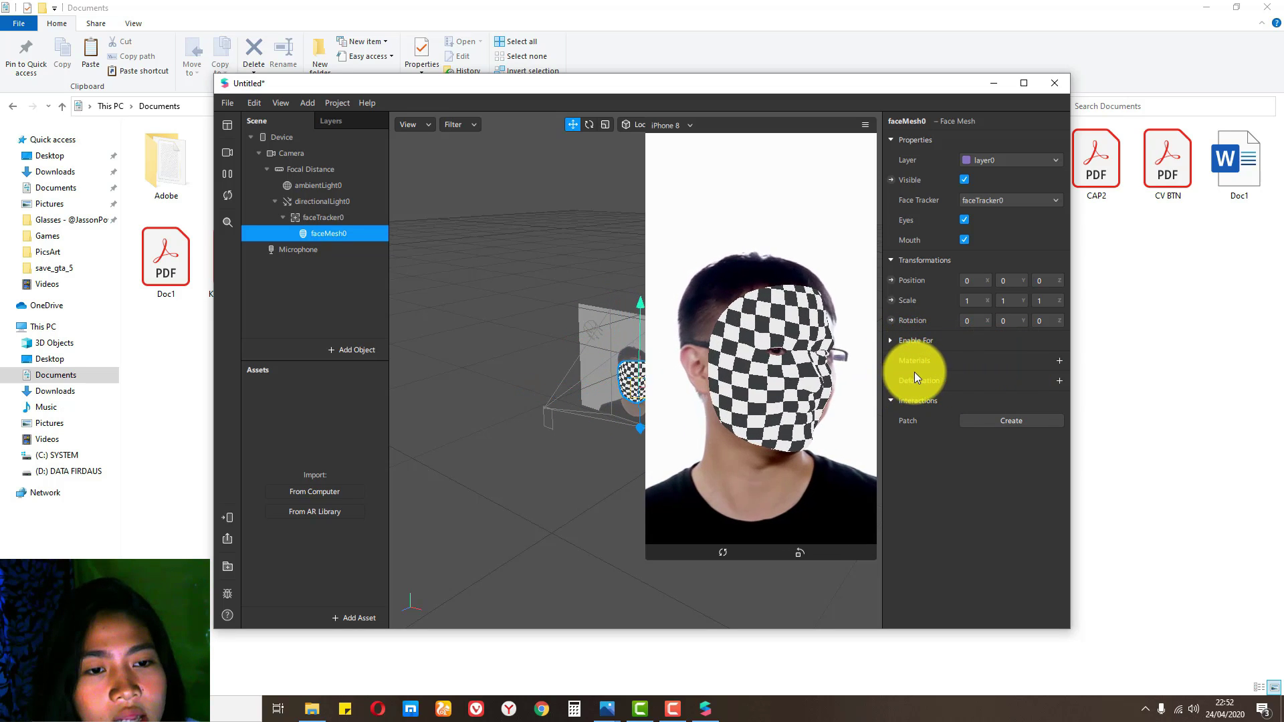
{"action": "left_click", "coordinate": [1058, 361]}
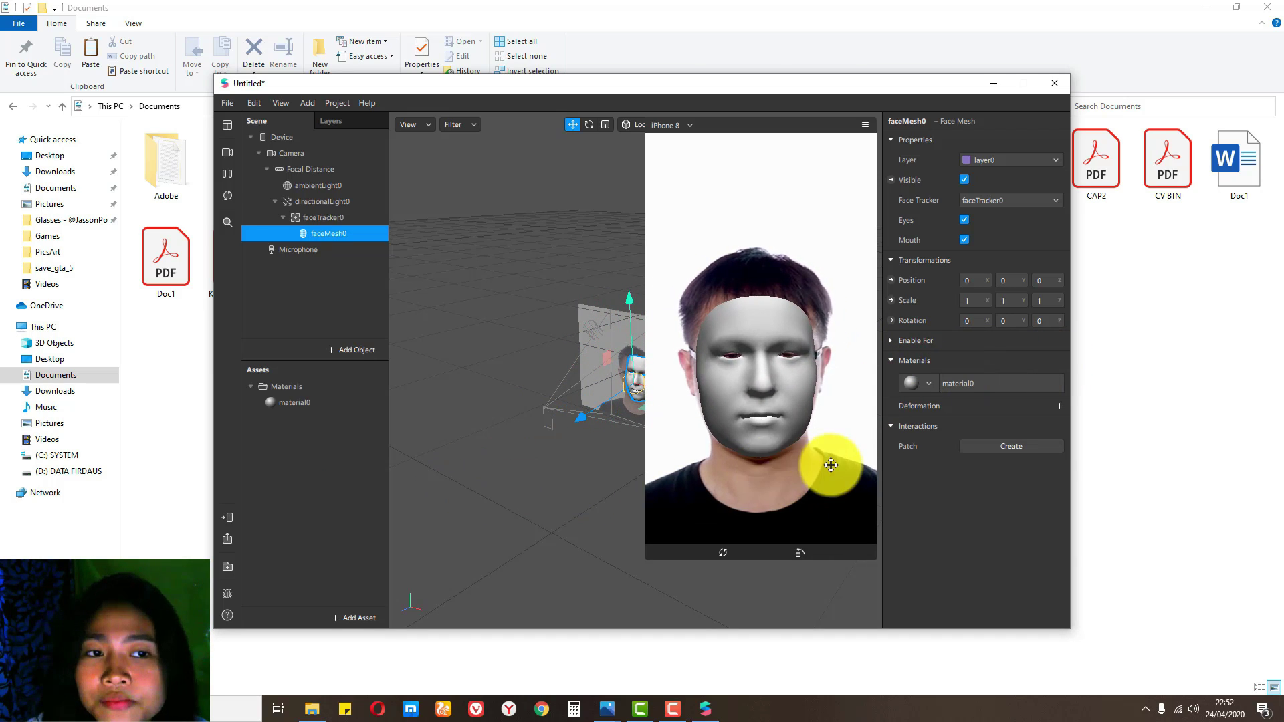
Rename the face mesh material as rendang.
{"action": "double_click", "coordinate": [315, 402]}
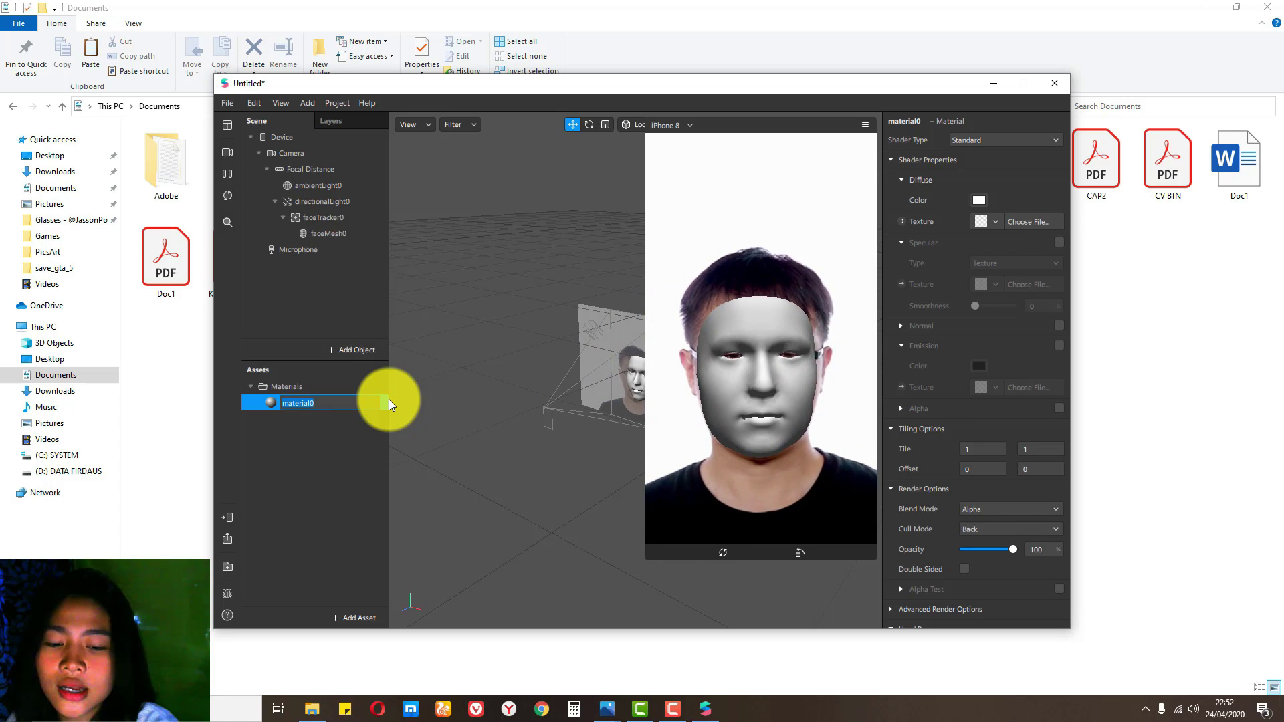
{"action": "key", "text": "BackSpace"}
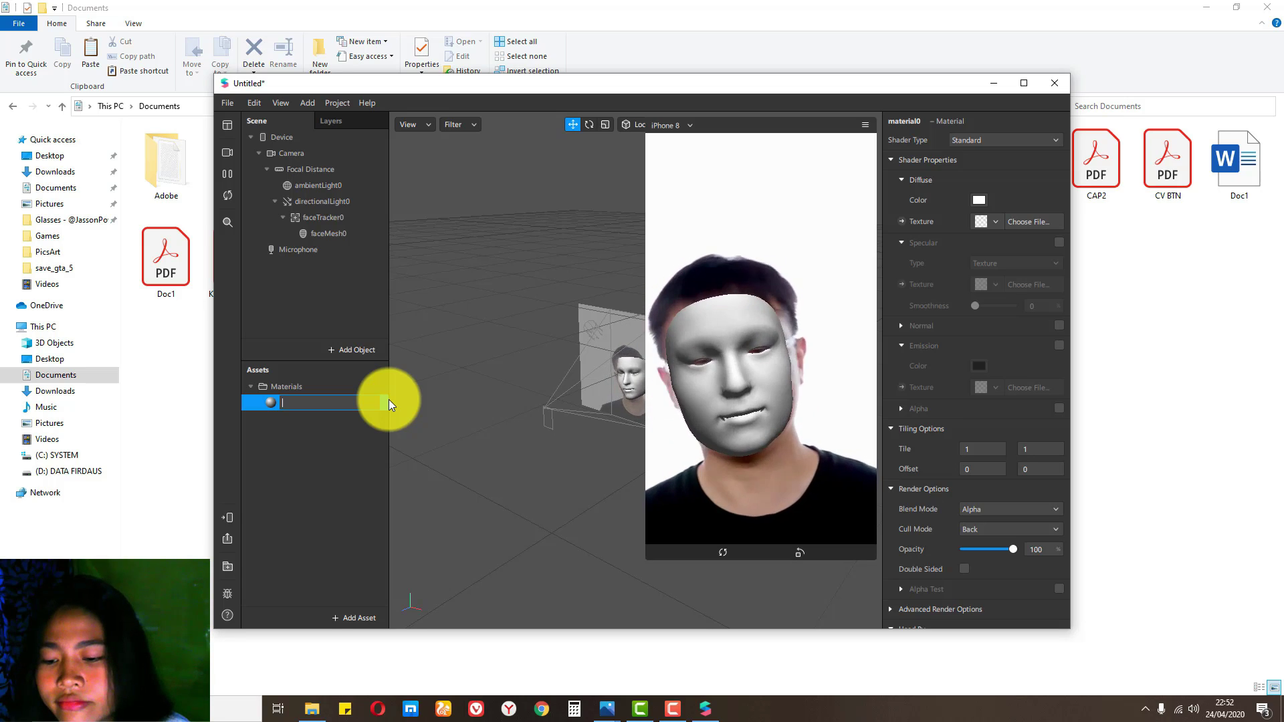
{"action": "type", "text": "en"}
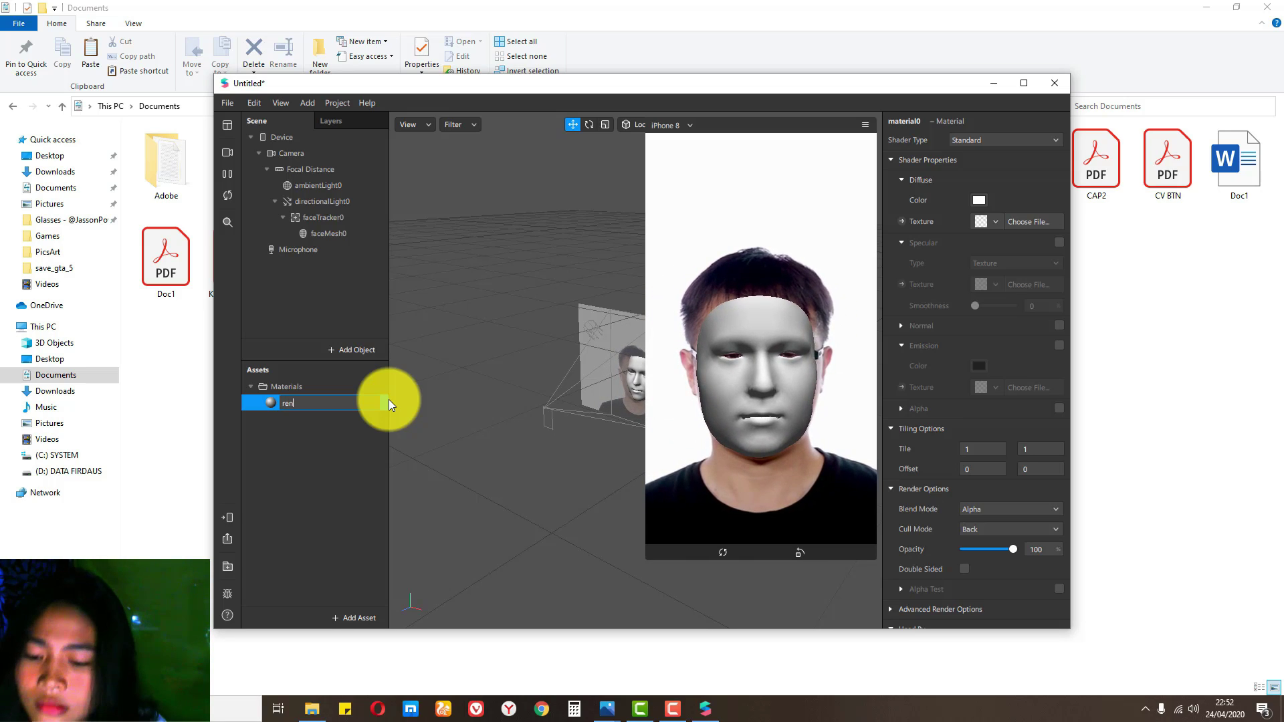
{"action": "type", "text": "dan"}
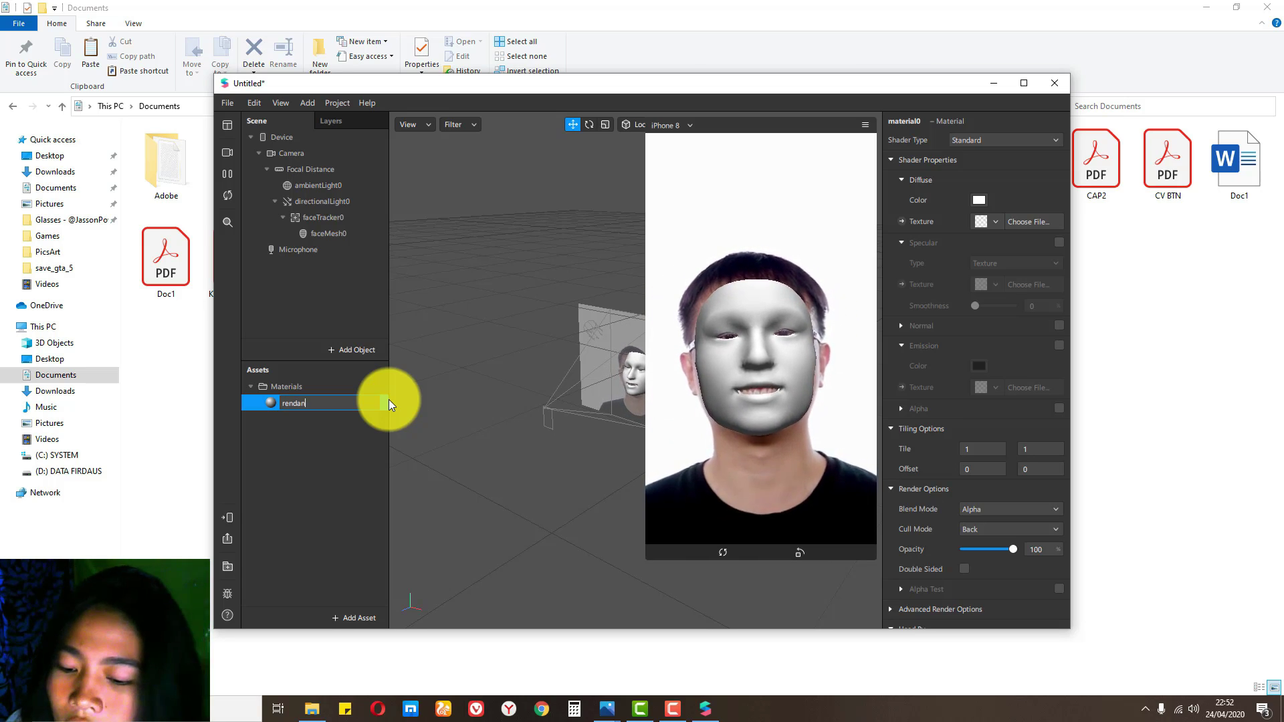
{"action": "type", "text": "g"}
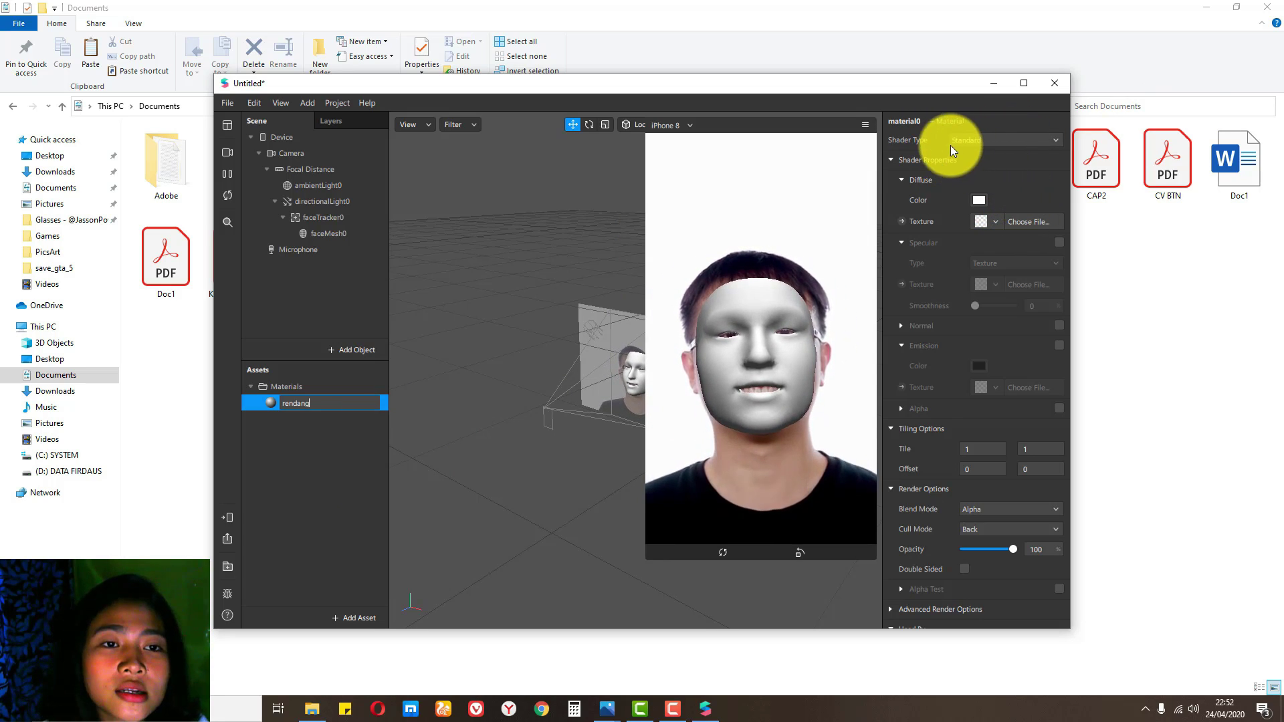
Set the rendang material's shader type to Retouching with skin smoothing at 73%, and enlarge the device preview.
{"action": "left_click", "coordinate": [1054, 139]}
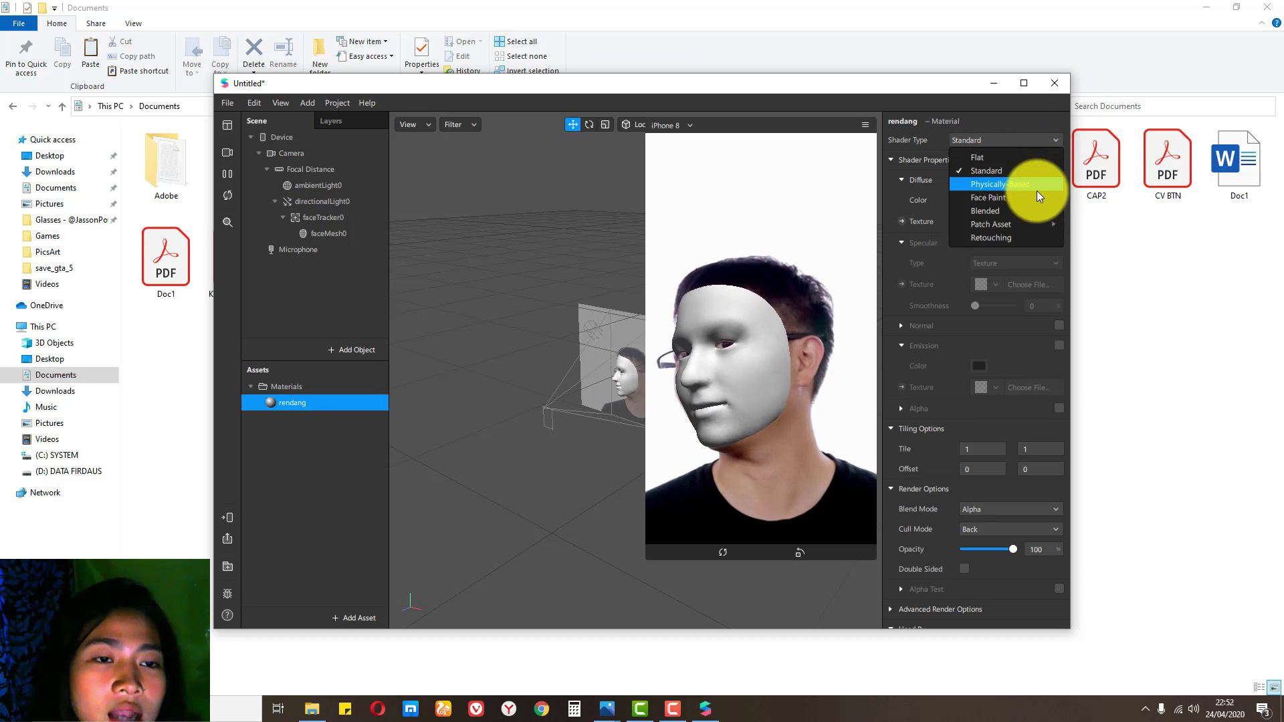
{"action": "left_click", "coordinate": [1037, 238]}
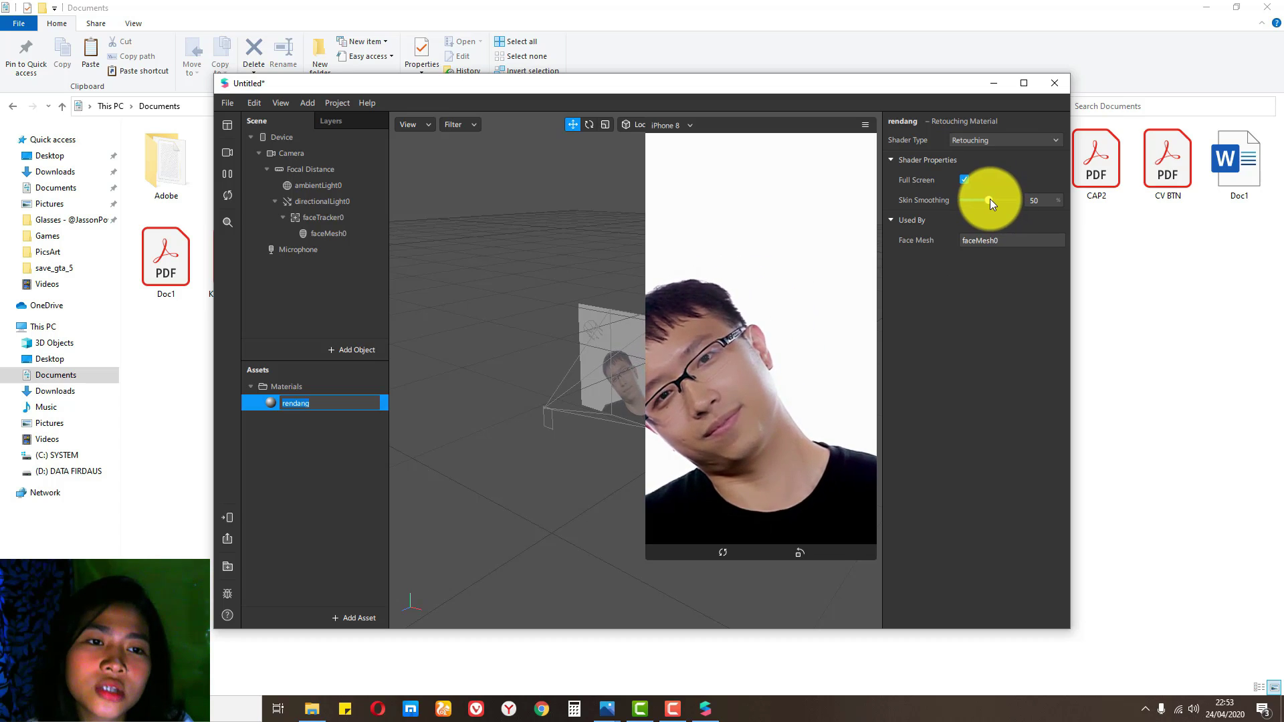
{"action": "left_click_drag", "start_coordinate": [989, 198], "coordinate": [1016, 207]}
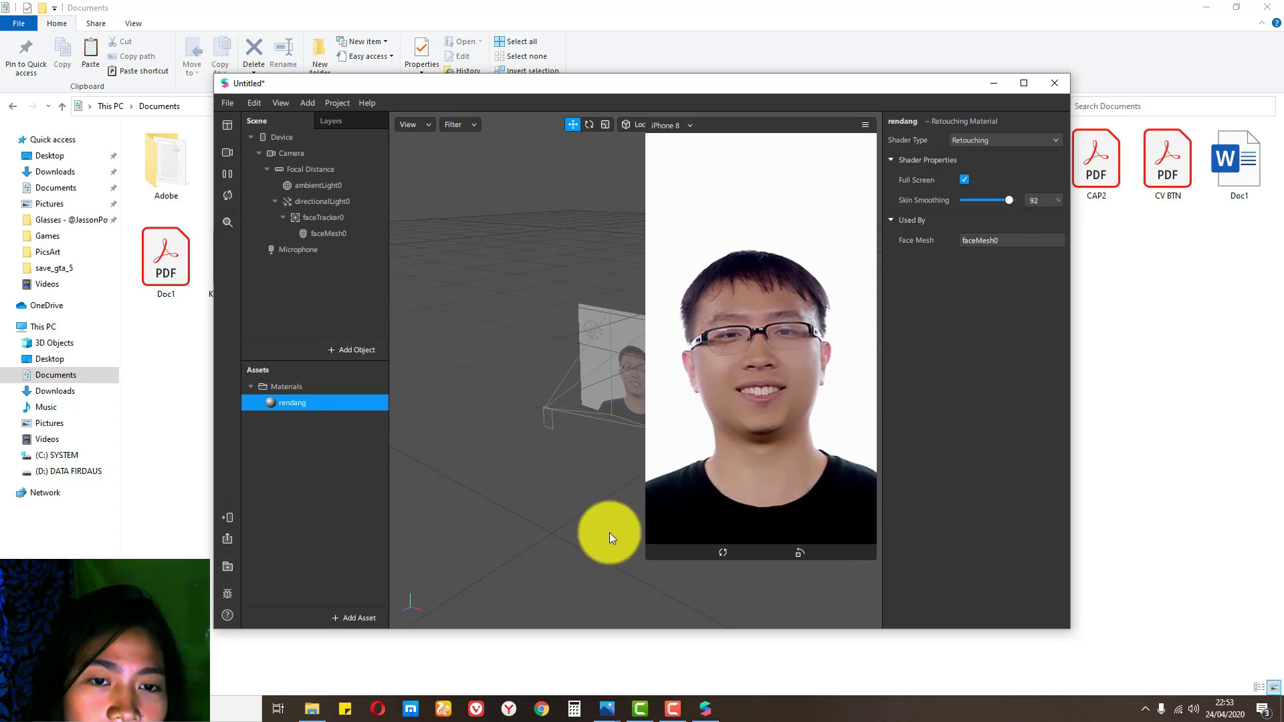
{"action": "left_click_drag", "start_coordinate": [644, 557], "coordinate": [610, 623]}
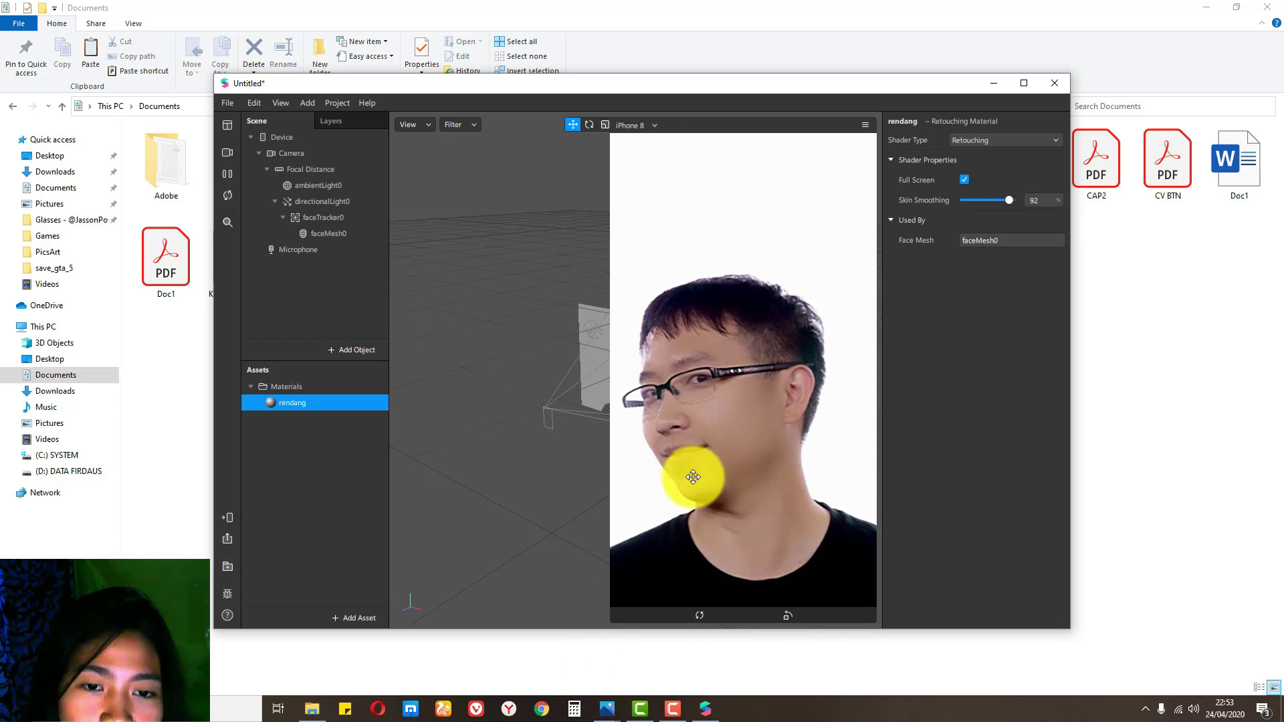
{"action": "left_click_drag", "start_coordinate": [1007, 199], "coordinate": [1000, 278]}
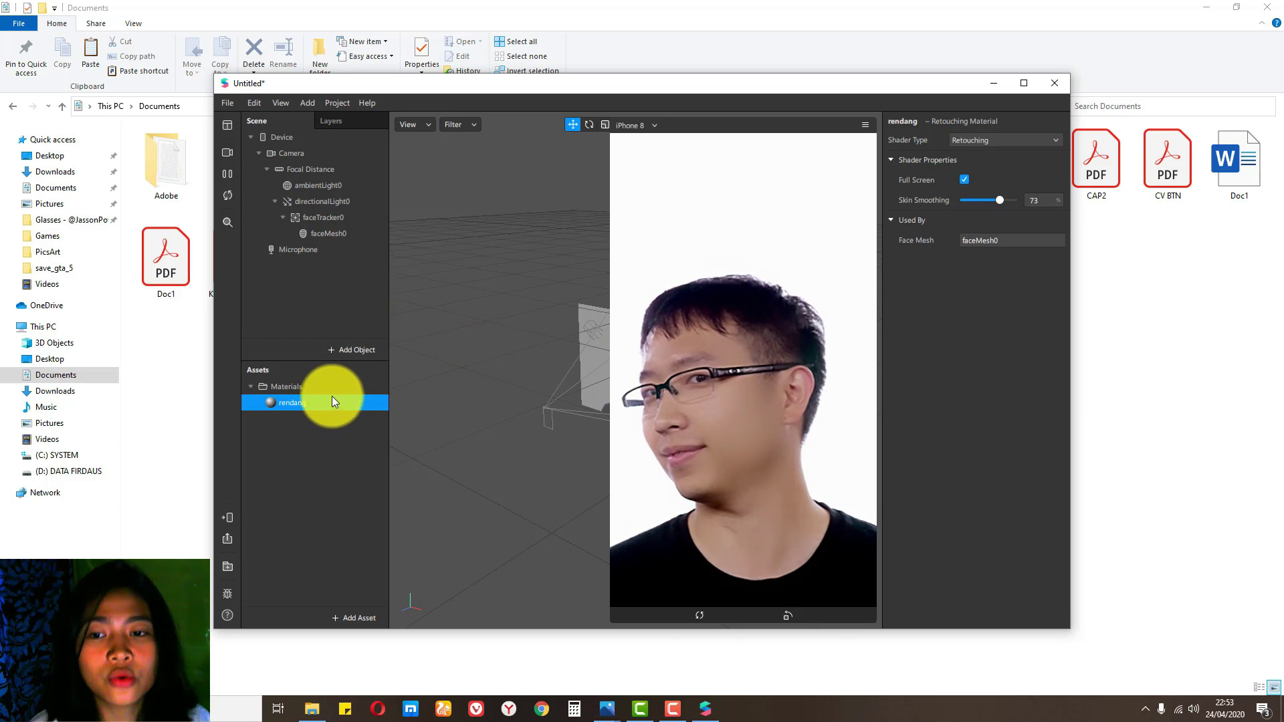
Add a second face mesh as a child of the existing faceMesh0 and give it a new material.
{"action": "right_click", "coordinate": [349, 234]}
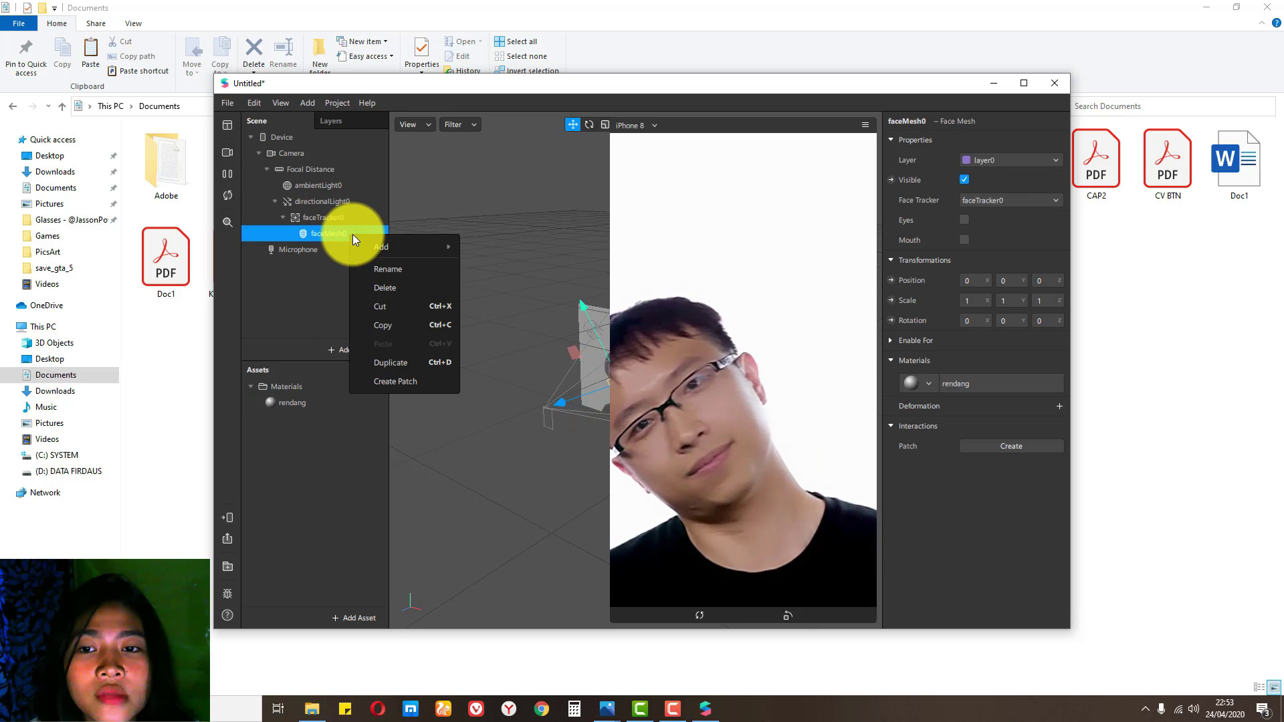
{"action": "mouse_move", "coordinate": [384, 245]}
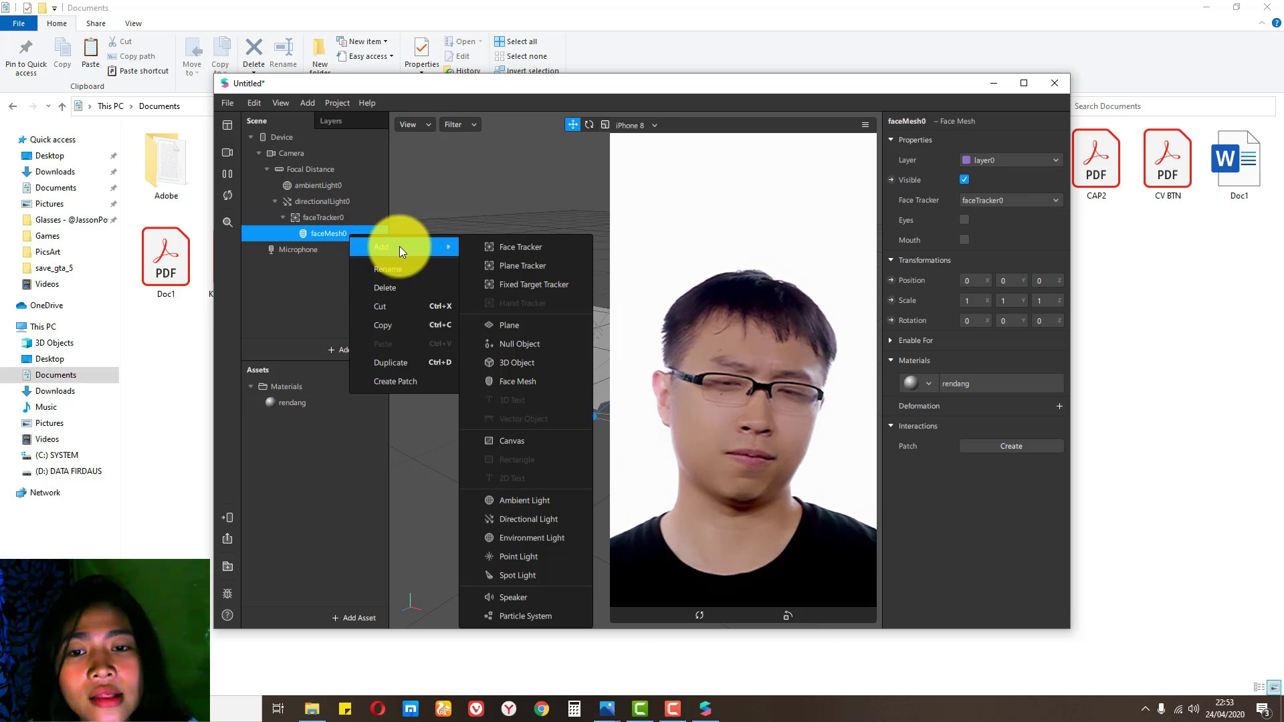
{"action": "left_click", "coordinate": [530, 381]}
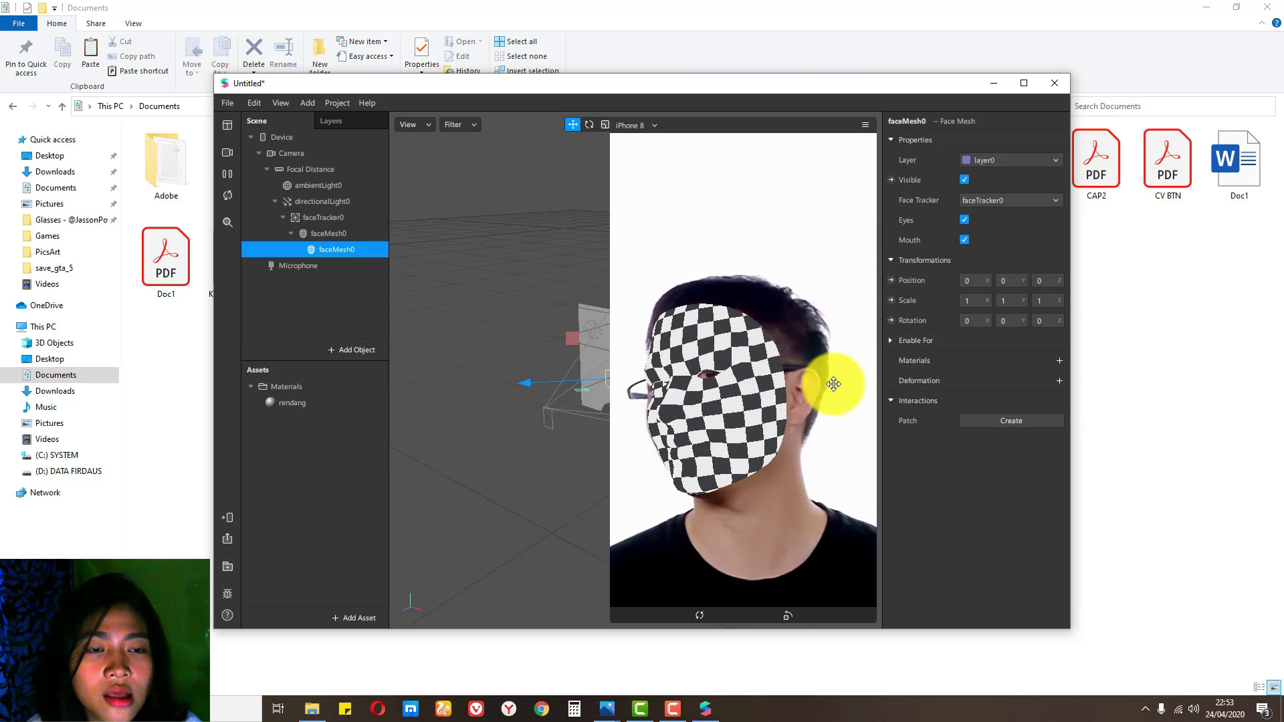
{"action": "left_click", "coordinate": [1058, 361]}
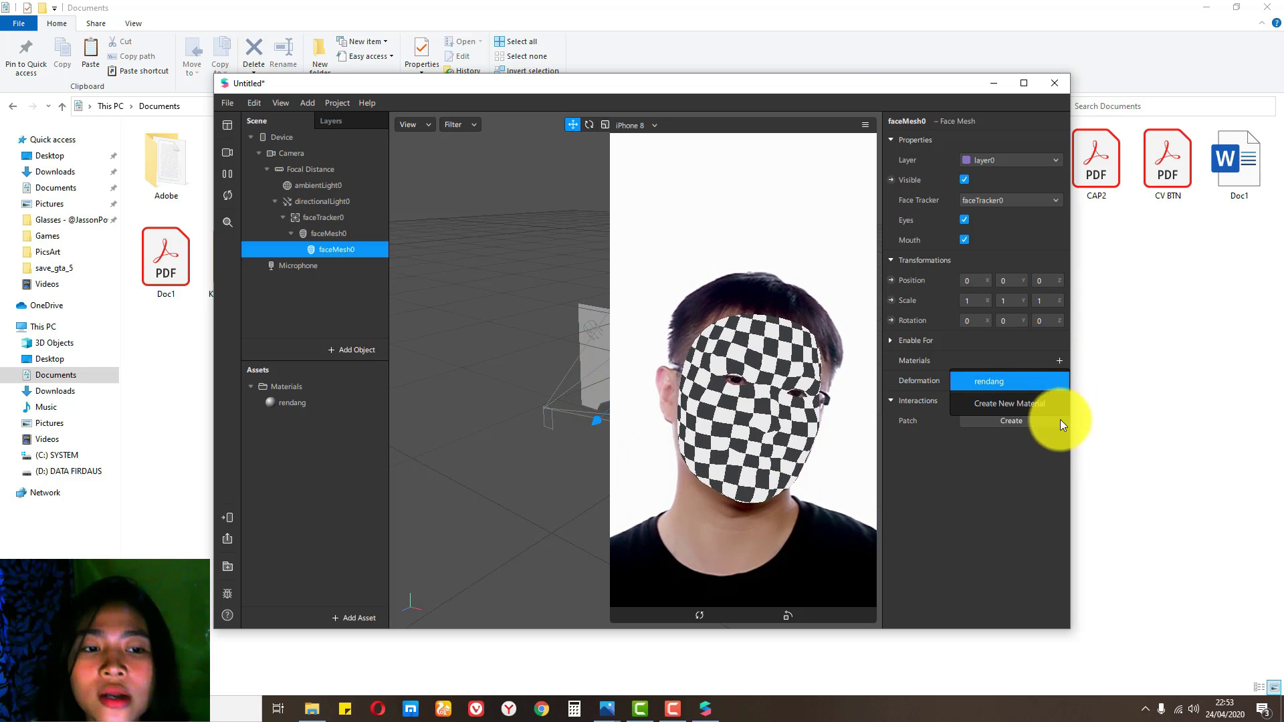
{"action": "left_click", "coordinate": [1016, 408]}
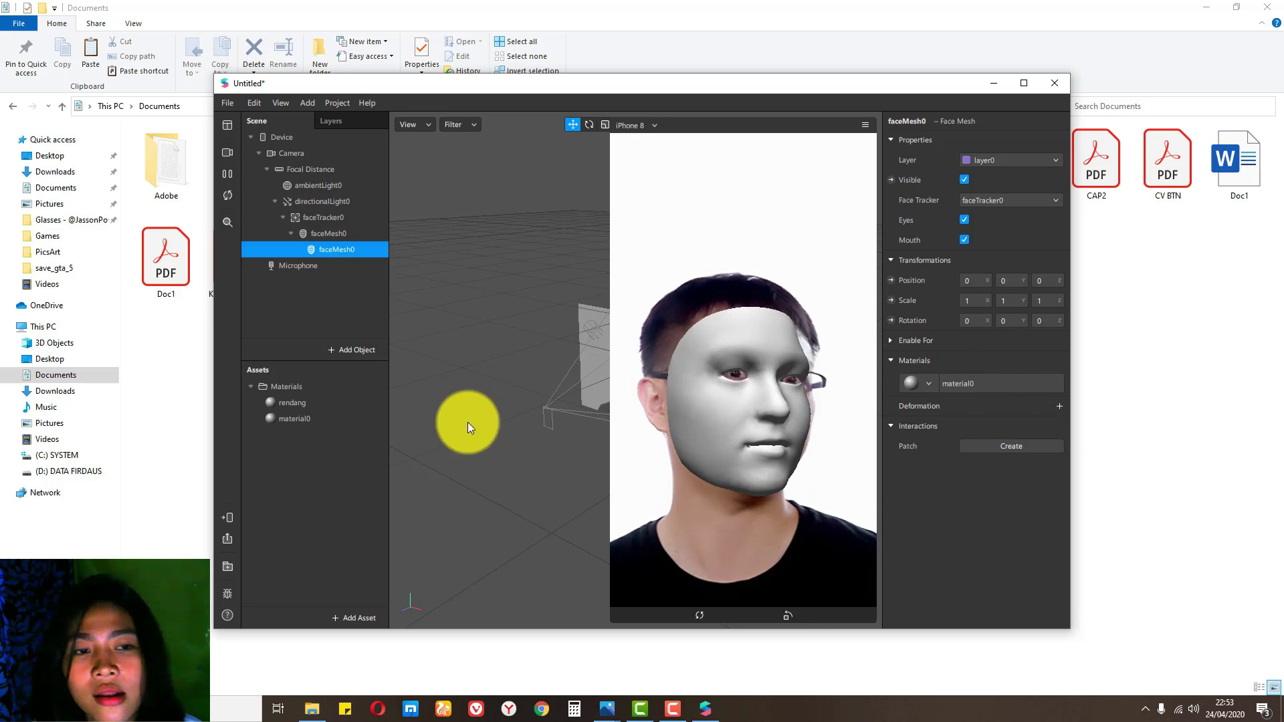
Rename the new material as sate madura and make it a Physically-Based shader with roughness at 16%.
{"action": "double_click", "coordinate": [327, 424]}
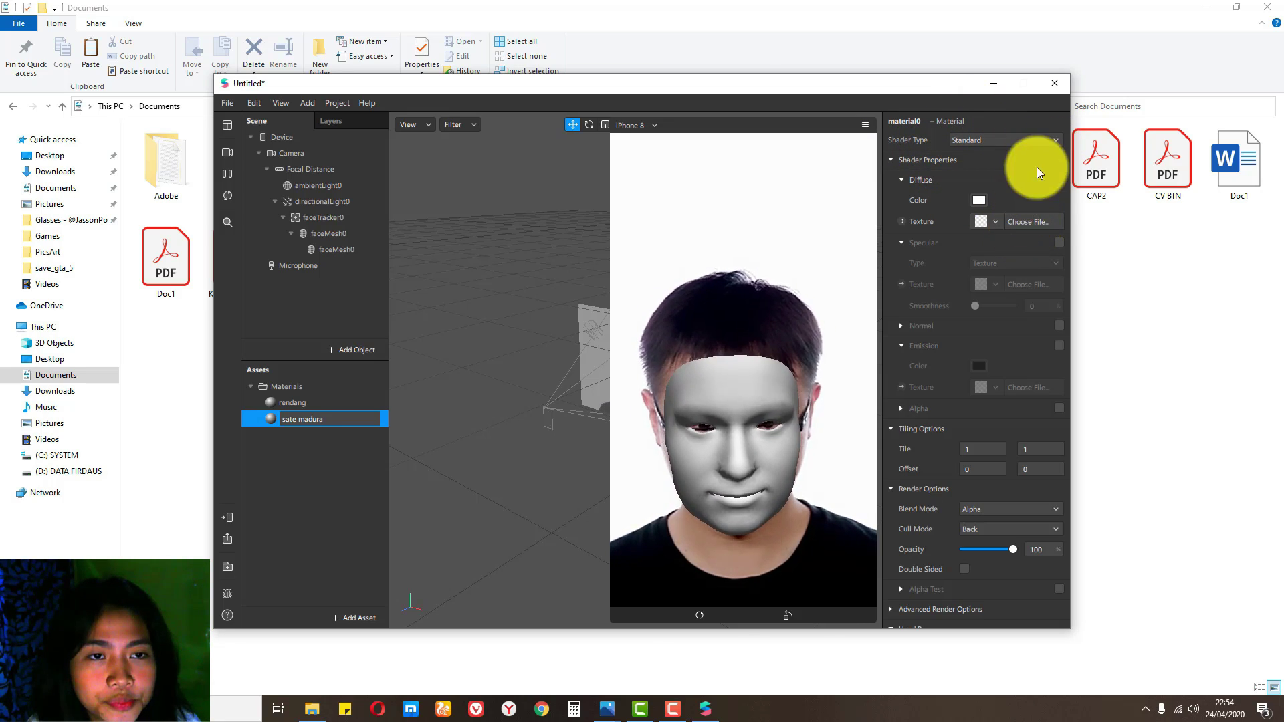
{"action": "left_click", "coordinate": [1056, 138]}
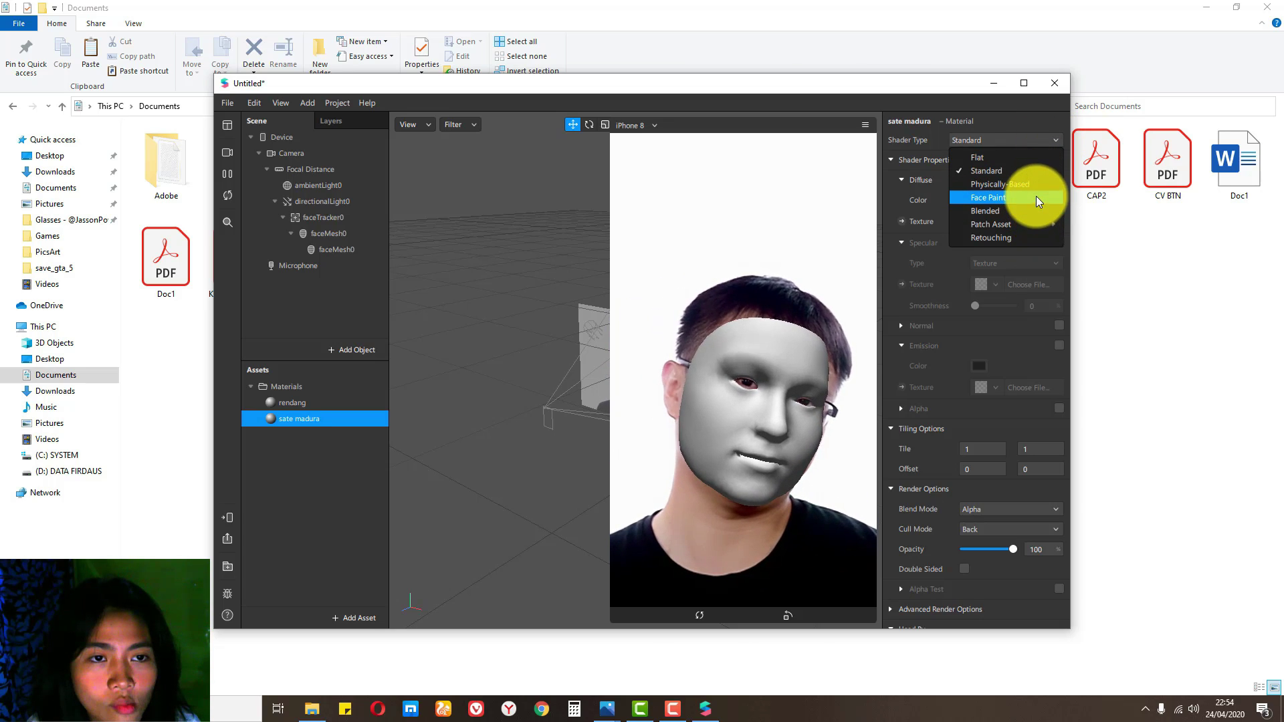
{"action": "left_click", "coordinate": [1037, 186]}
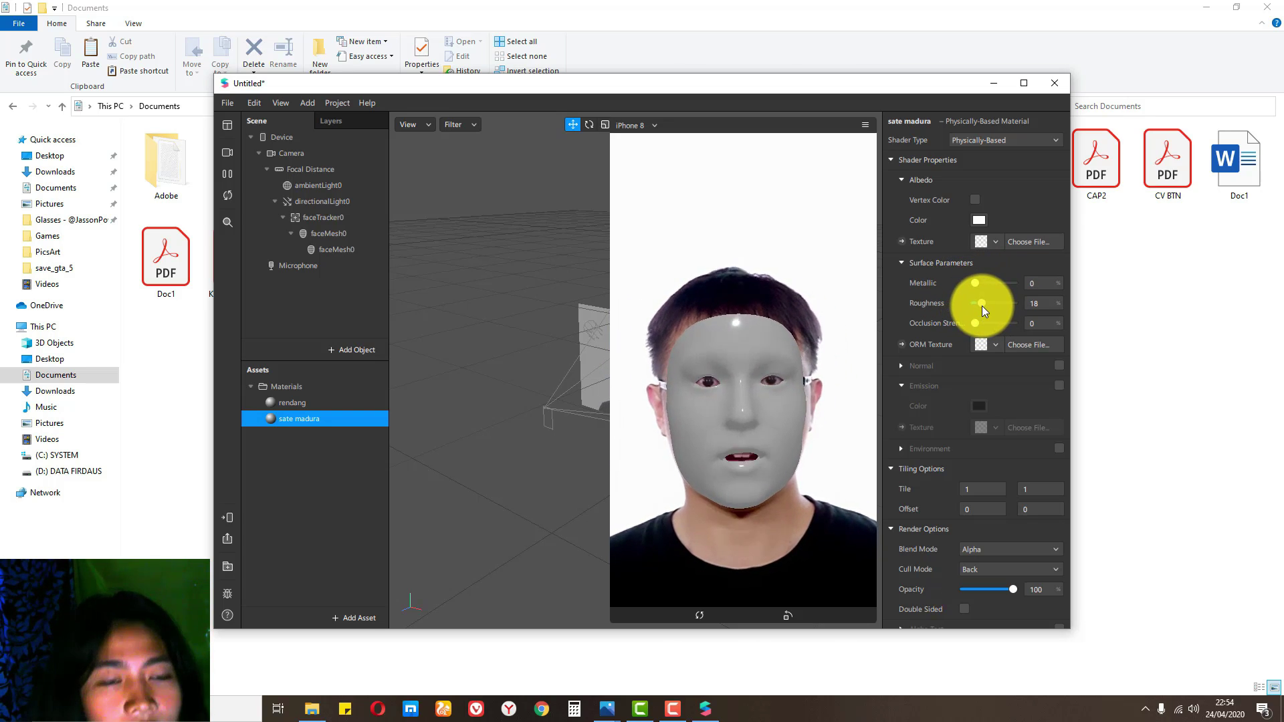
{"action": "mouse_move", "coordinate": [975, 283]}
{"action": "left_mouse_down"}
{"action": "mouse_move", "coordinate": [1012, 284]}
{"action": "mouse_move", "coordinate": [957, 286]}
{"action": "mouse_move", "coordinate": [982, 301]}
{"action": "left_mouse_up"}
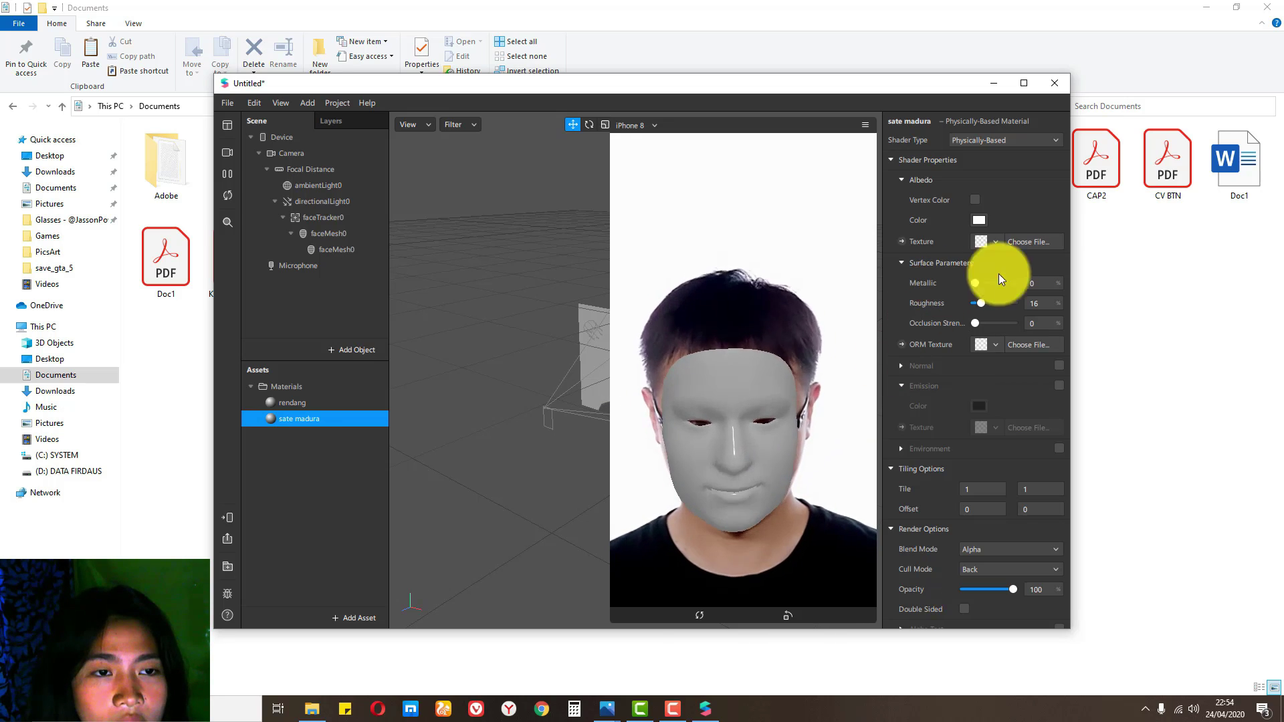
Import the image PicsArt_04-23-11.56.51 from the Videos folder as the sate madura material's albedo texture.
{"action": "left_click", "coordinate": [1033, 242]}
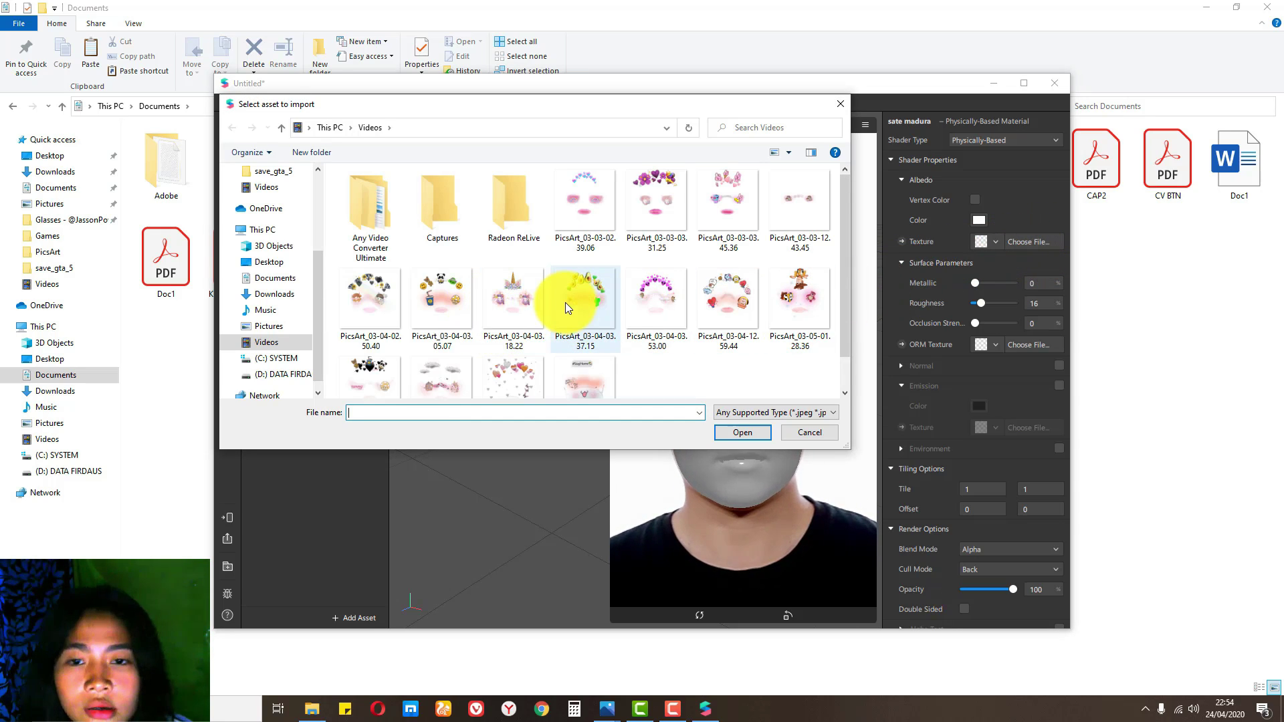
{"action": "scroll", "coordinate": [564, 302], "scroll_direction": "down", "scroll_amount": 1}
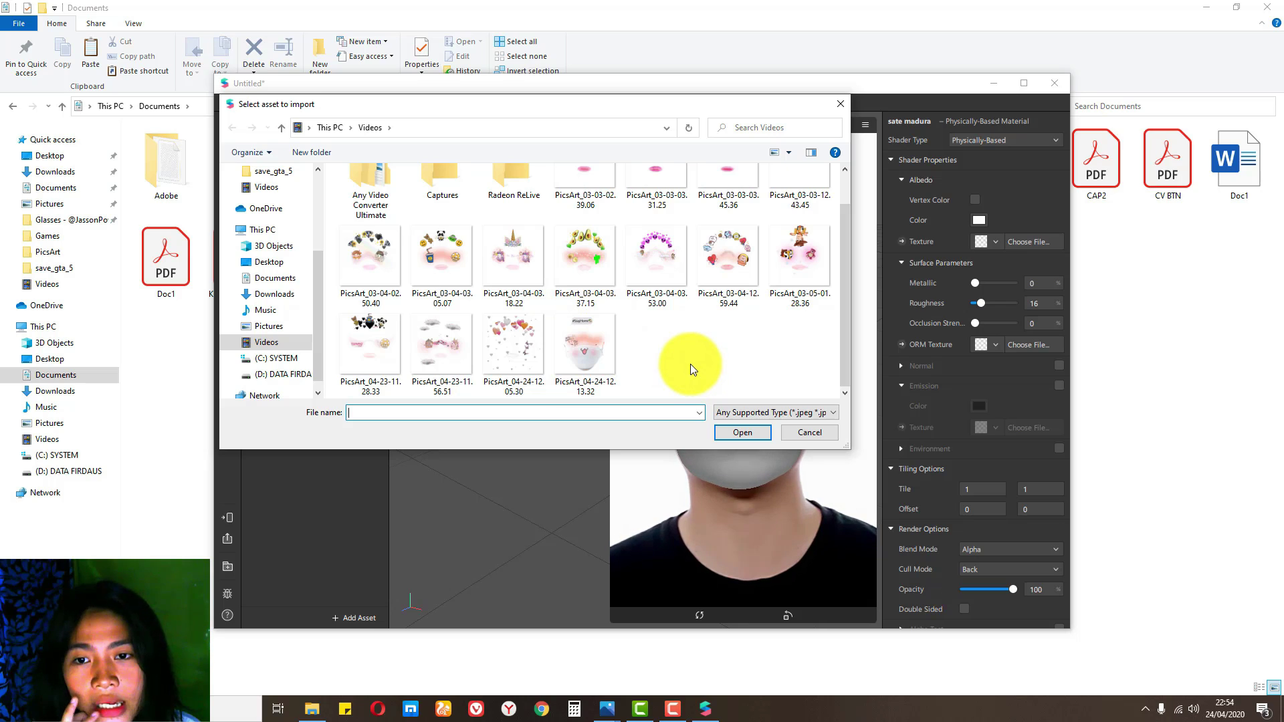
{"action": "left_click", "coordinate": [468, 353]}
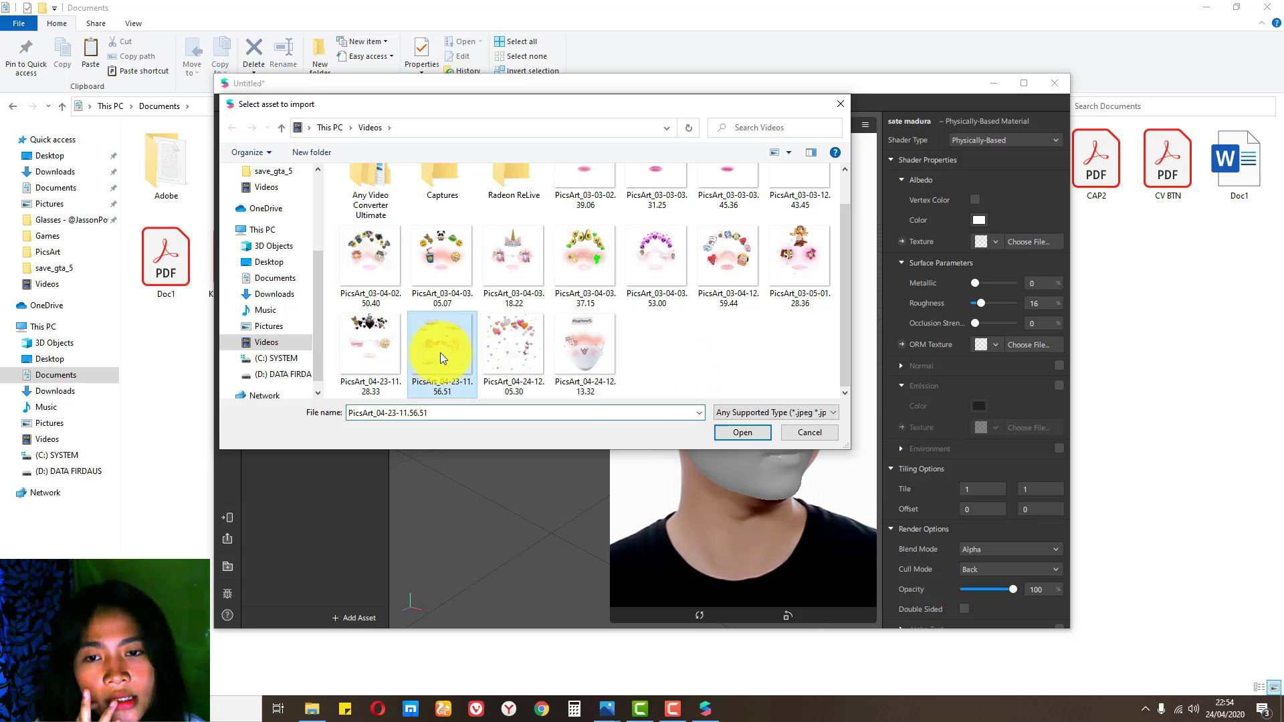
{"action": "left_click", "coordinate": [739, 432]}
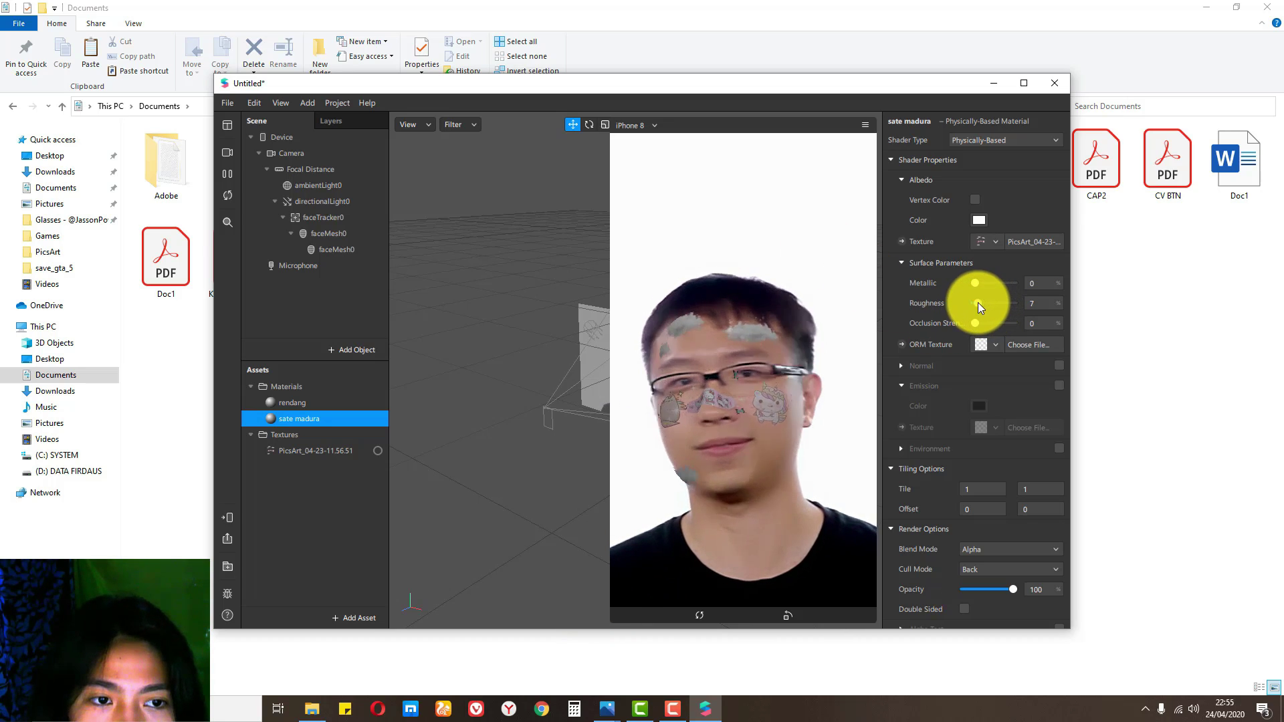
Set the sate madura material's roughness to 28%, with metallic and occlusion strength at 0% and opacity at 100%.
{"action": "mouse_move", "coordinate": [980, 303]}
{"action": "left_mouse_down"}
{"action": "mouse_move", "coordinate": [1009, 302]}
{"action": "mouse_move", "coordinate": [974, 307]}
{"action": "mouse_move", "coordinate": [984, 311]}
{"action": "left_mouse_up"}
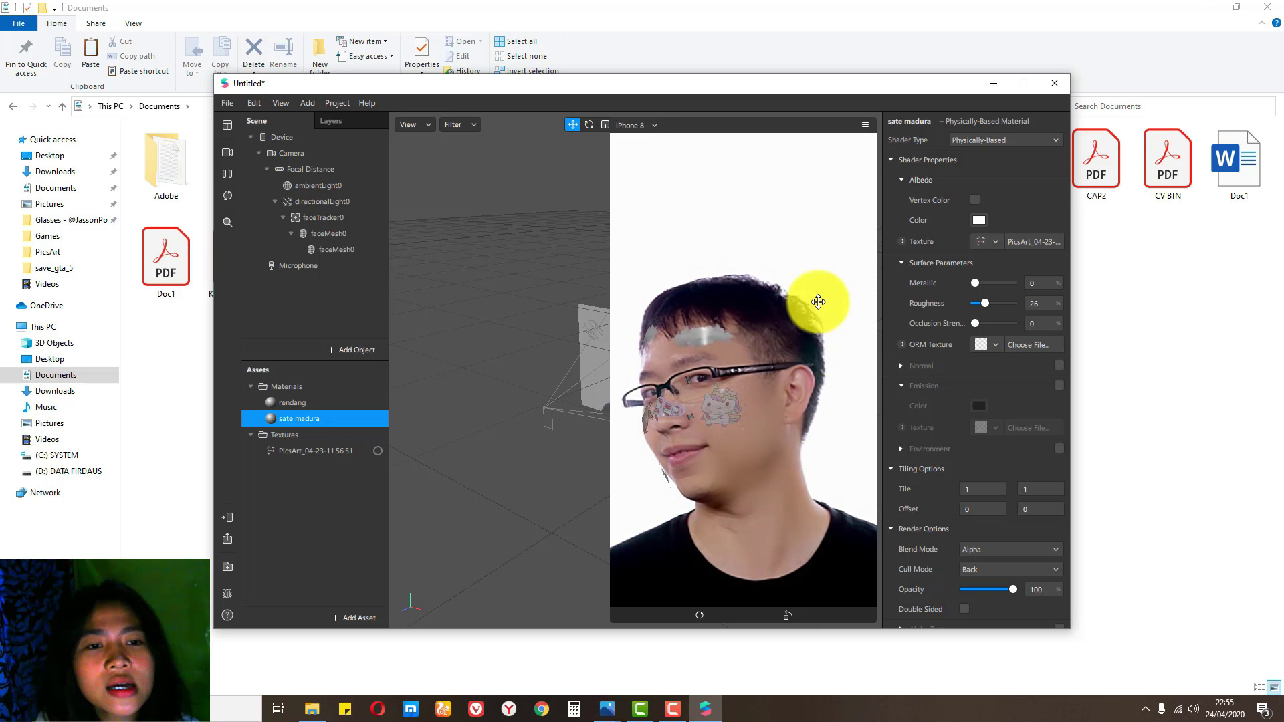
{"action": "left_click_drag", "start_coordinate": [985, 301], "coordinate": [965, 285]}
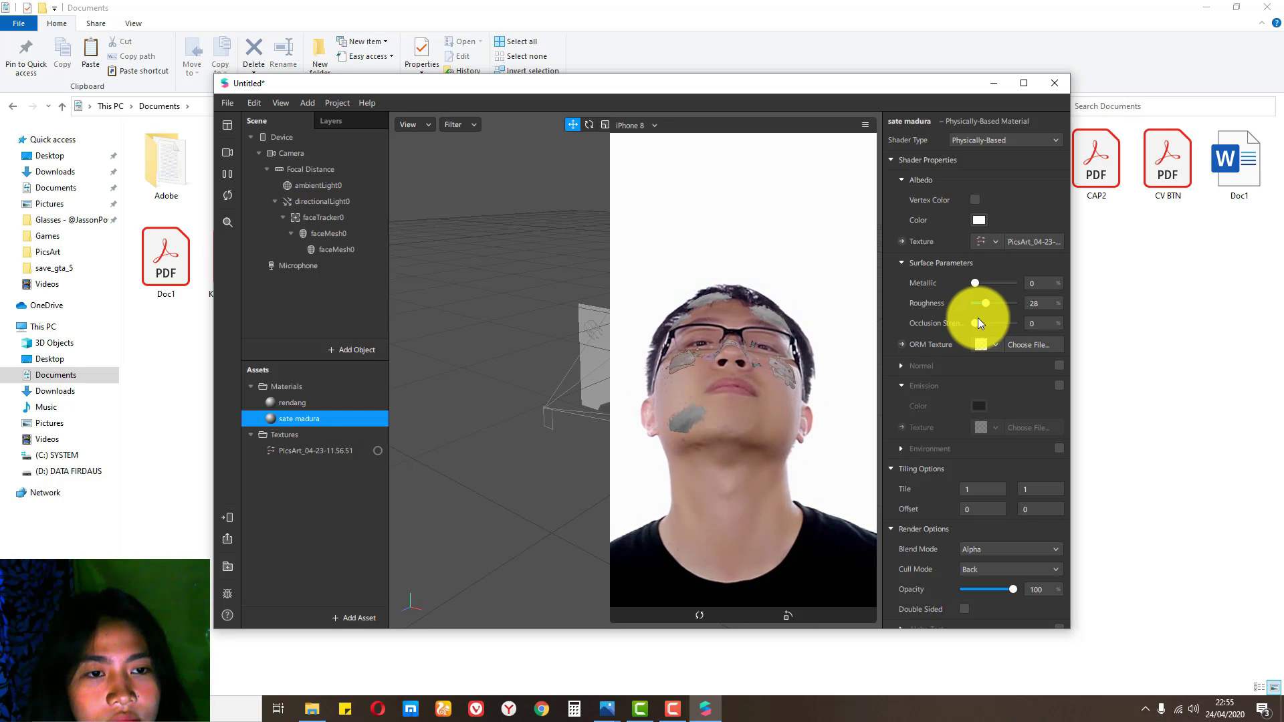
{"action": "mouse_move", "coordinate": [977, 319]}
{"action": "left_mouse_down"}
{"action": "mouse_move", "coordinate": [1005, 326]}
{"action": "mouse_move", "coordinate": [961, 327]}
{"action": "left_mouse_up"}
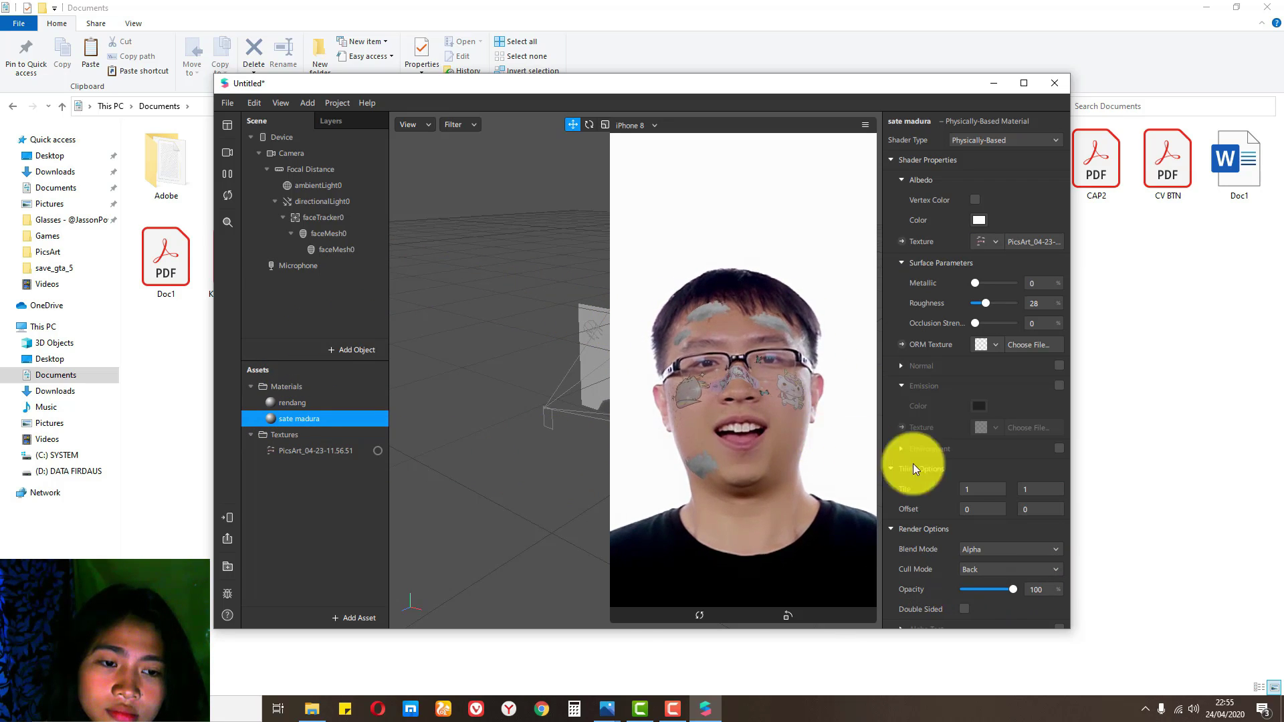
{"action": "scroll", "coordinate": [1011, 488], "scroll_direction": "down", "scroll_amount": 2}
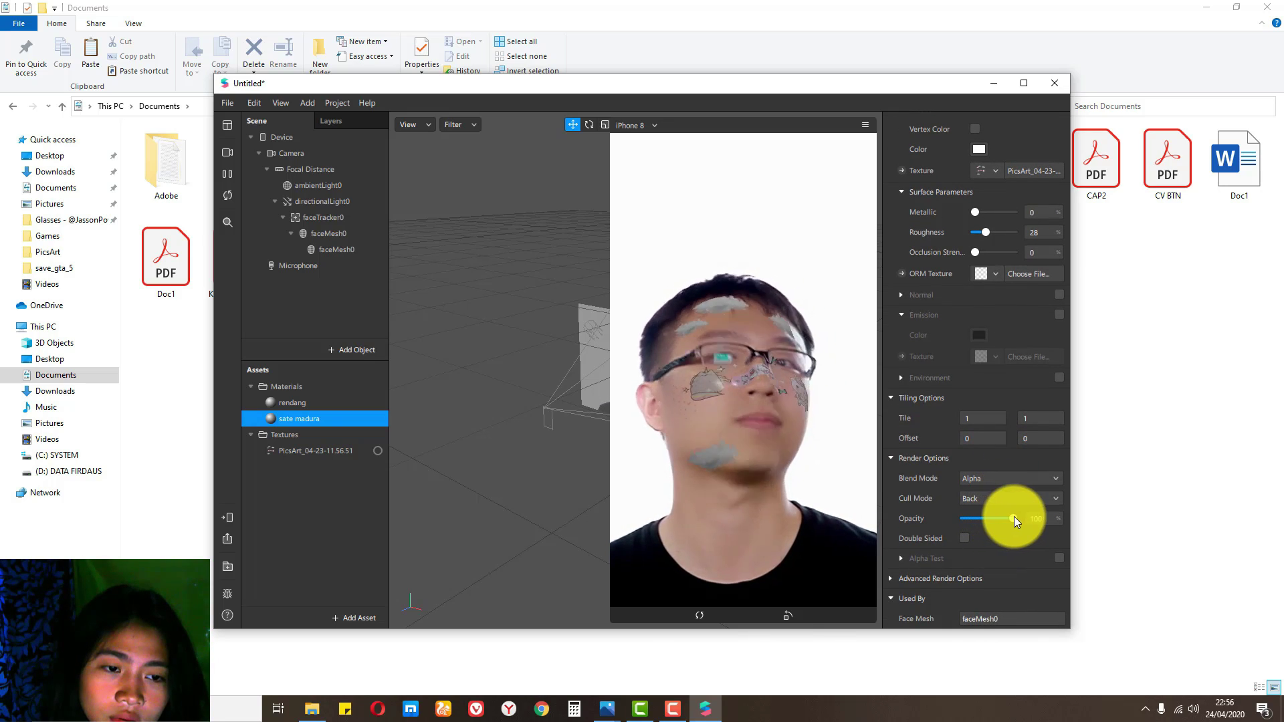
{"action": "mouse_move", "coordinate": [1013, 516]}
{"action": "left_mouse_down"}
{"action": "mouse_move", "coordinate": [941, 520]}
{"action": "mouse_move", "coordinate": [1020, 536]}
{"action": "left_mouse_up"}
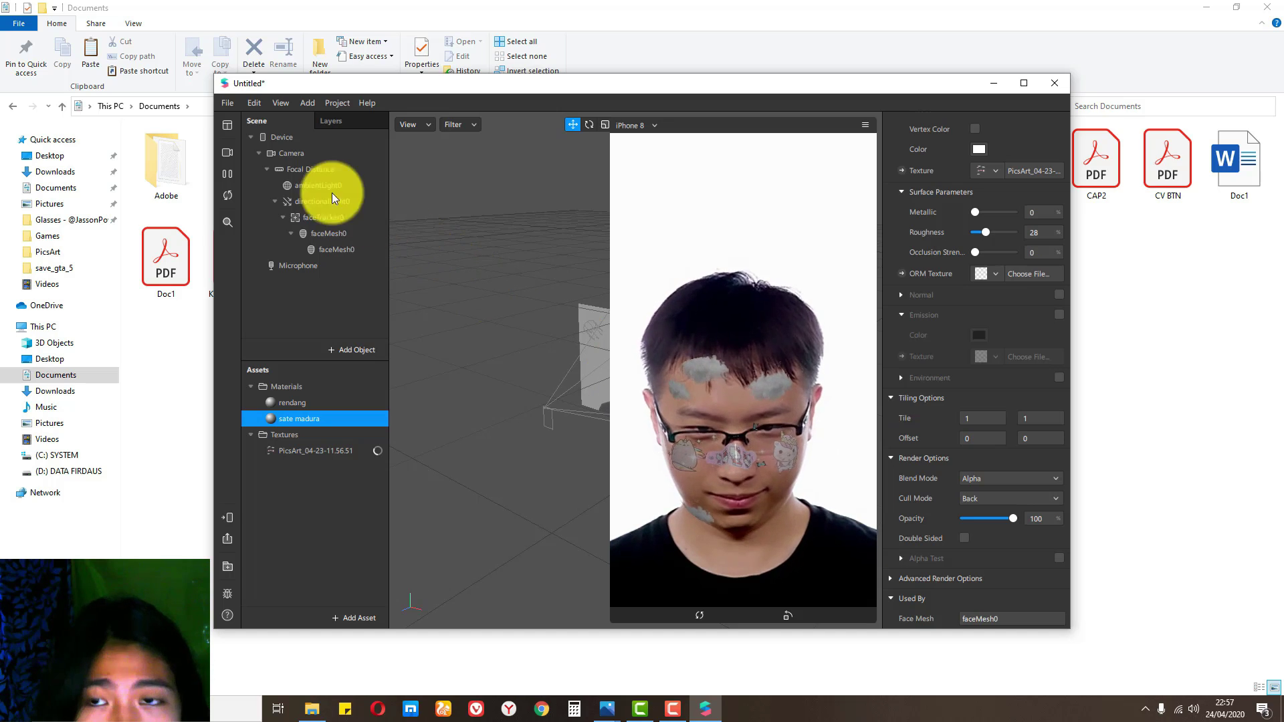
Save the project as kucing mengkilap in the tutor spark ar 2 folder and minimize the satisfaction survey window.
{"action": "left_click", "coordinate": [227, 104]}
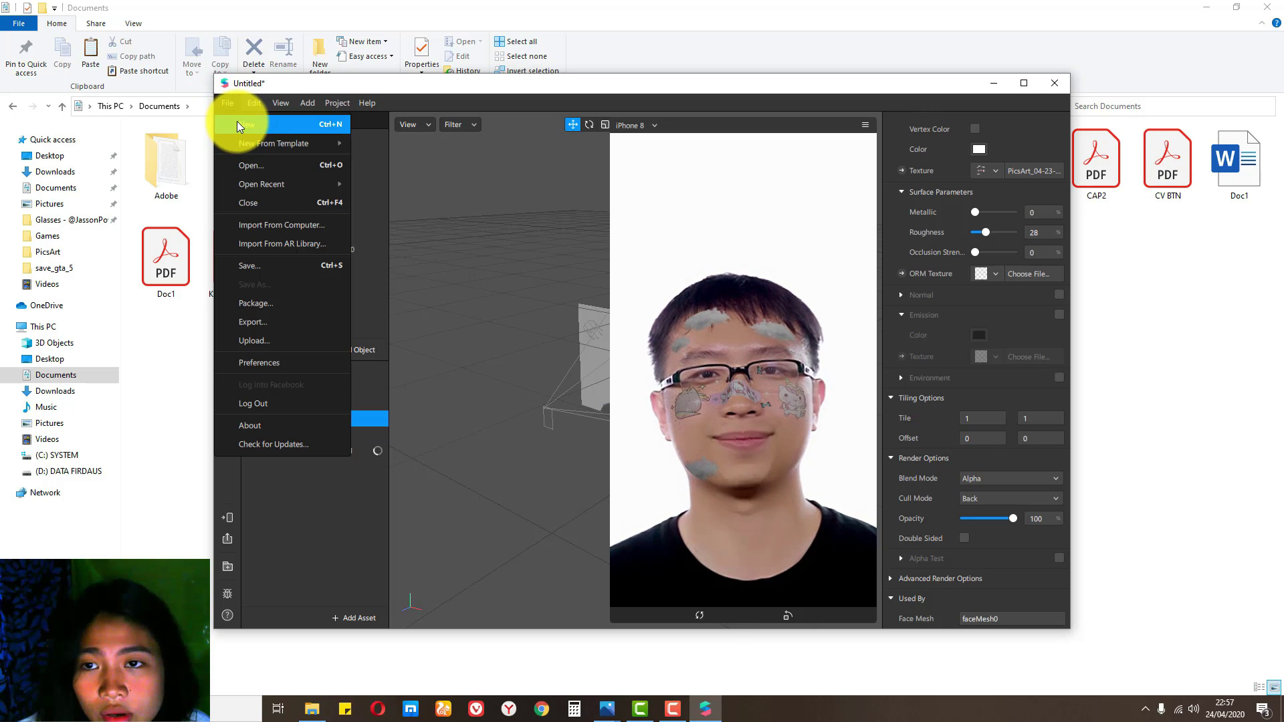
{"action": "left_click", "coordinate": [287, 265]}
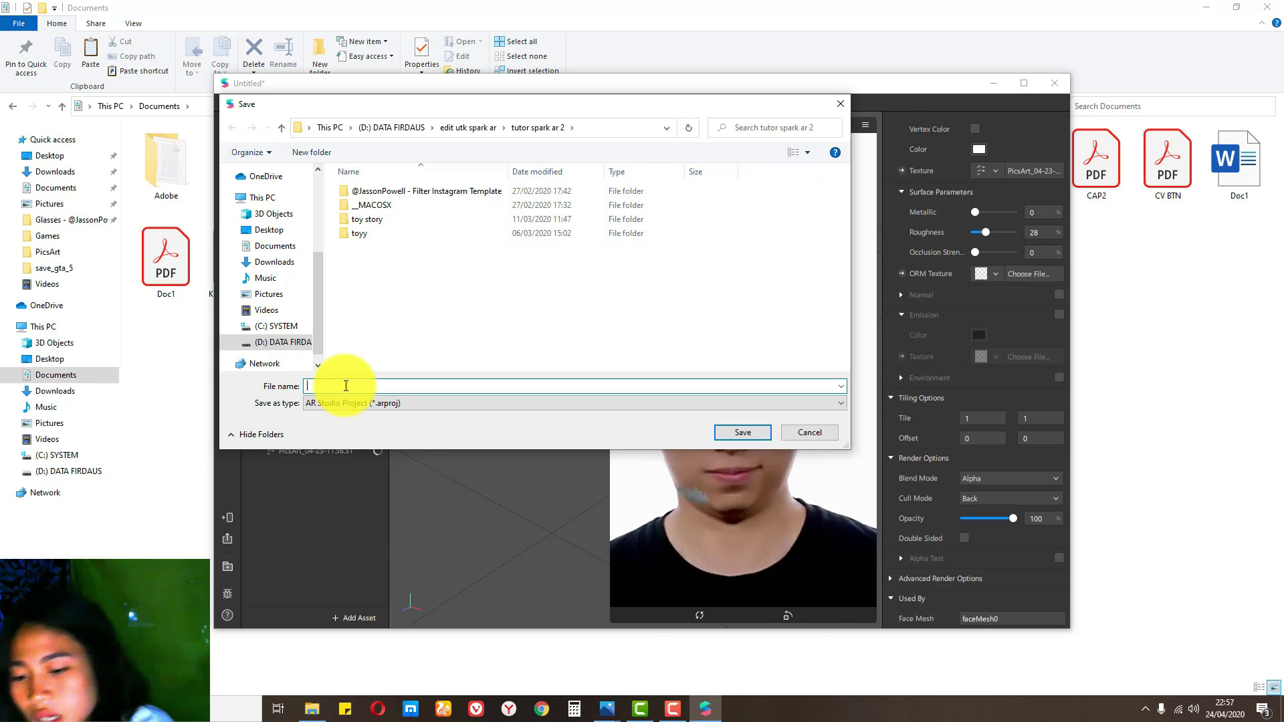
{"action": "type", "text": "kucin"}
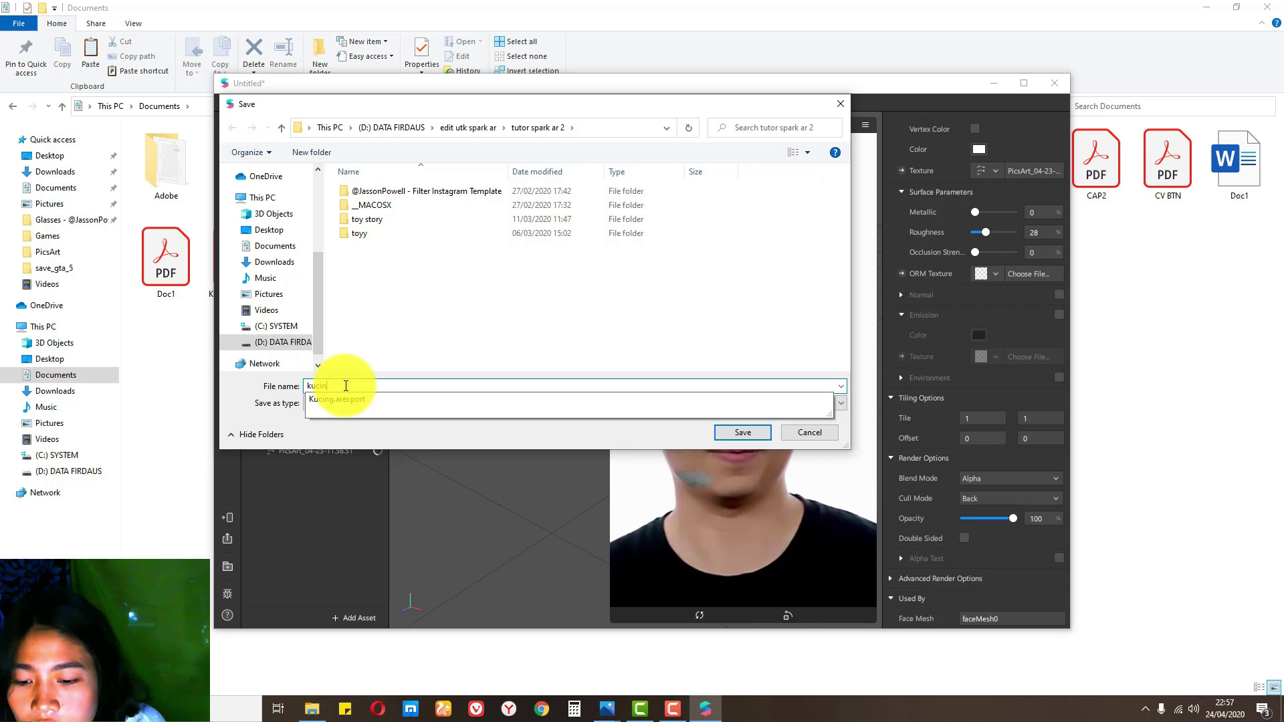
{"action": "type", "text": "g "}
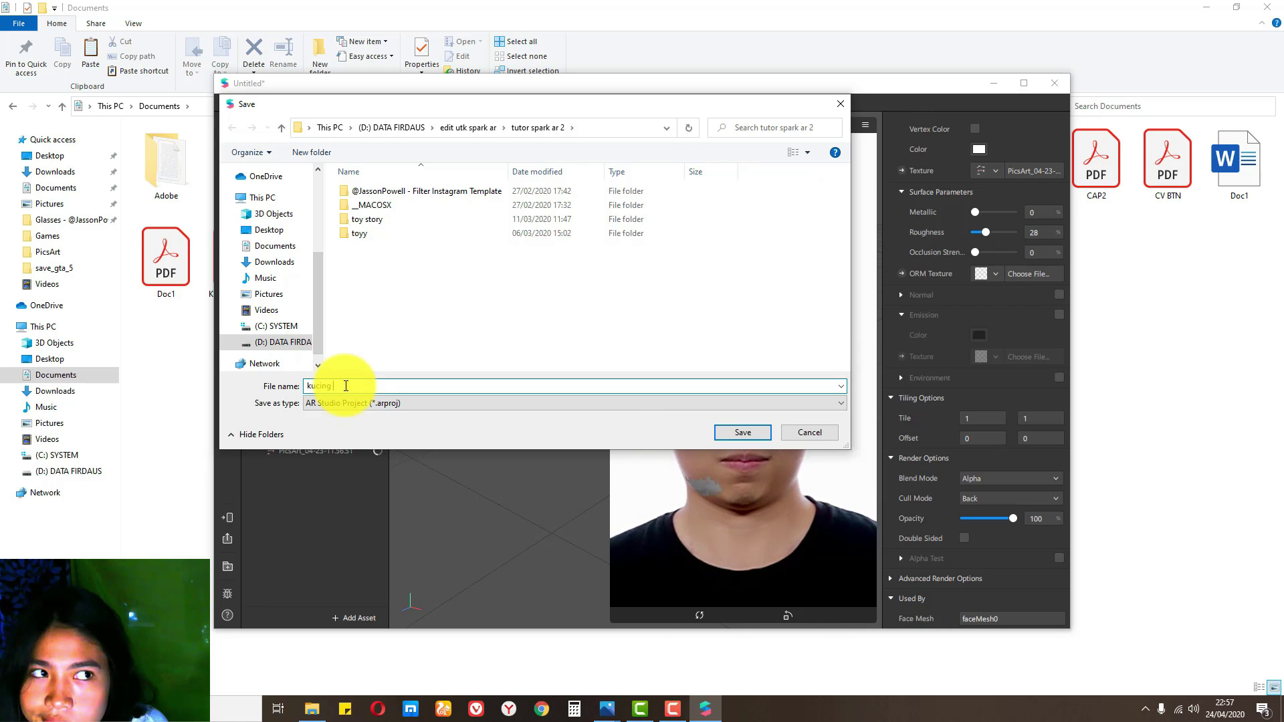
{"action": "type", "text": "me"}
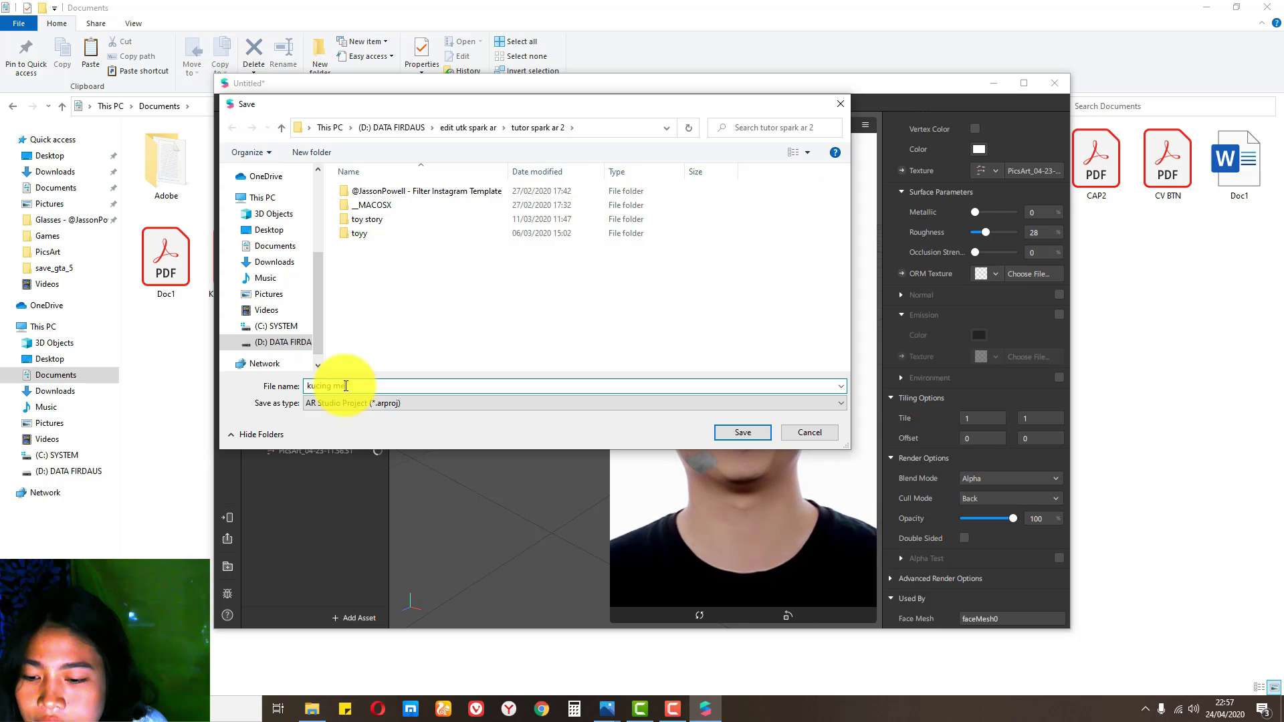
{"action": "type", "text": "ngkila"}
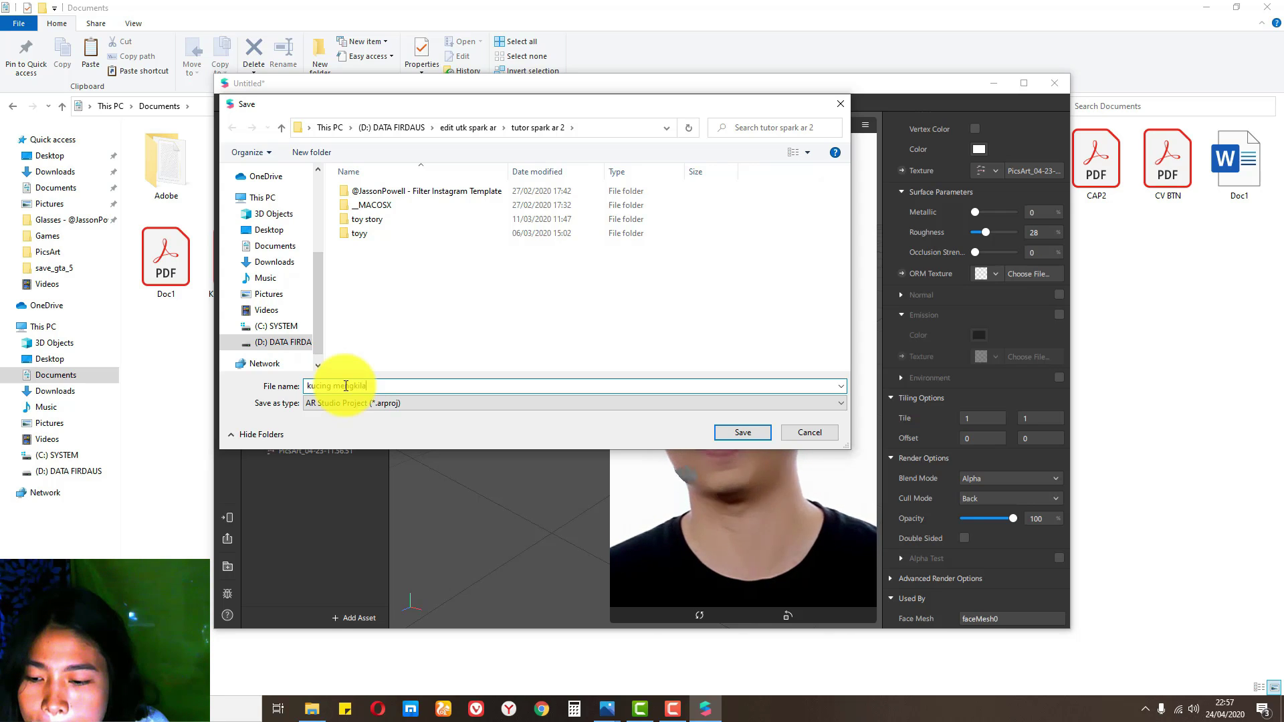
{"action": "type", "text": "p"}
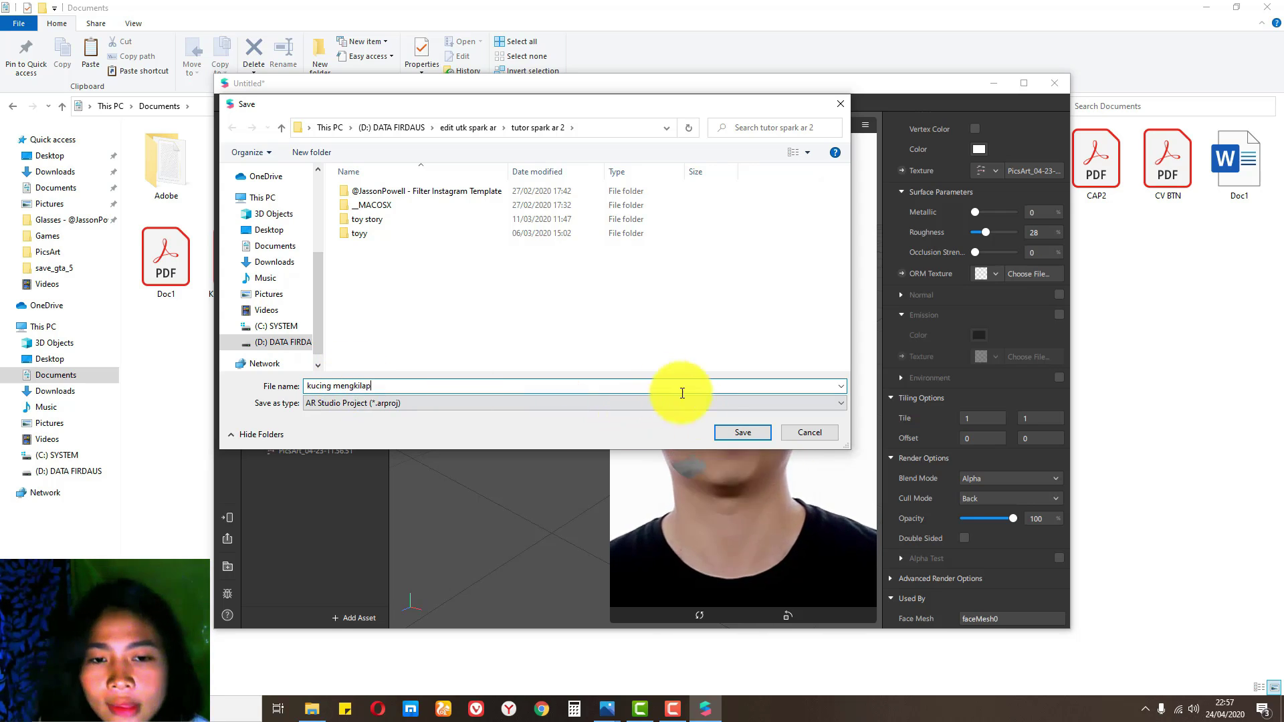
{"action": "left_click", "coordinate": [734, 432]}
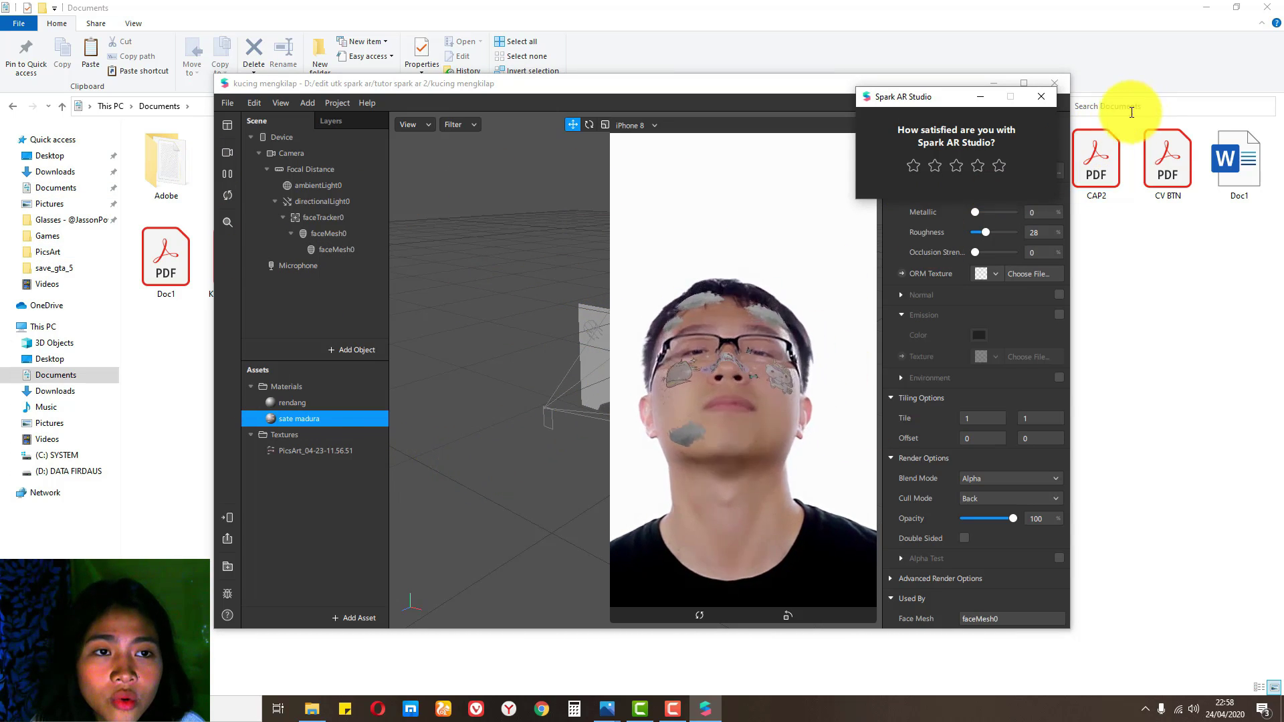
{"action": "left_click", "coordinate": [979, 95]}
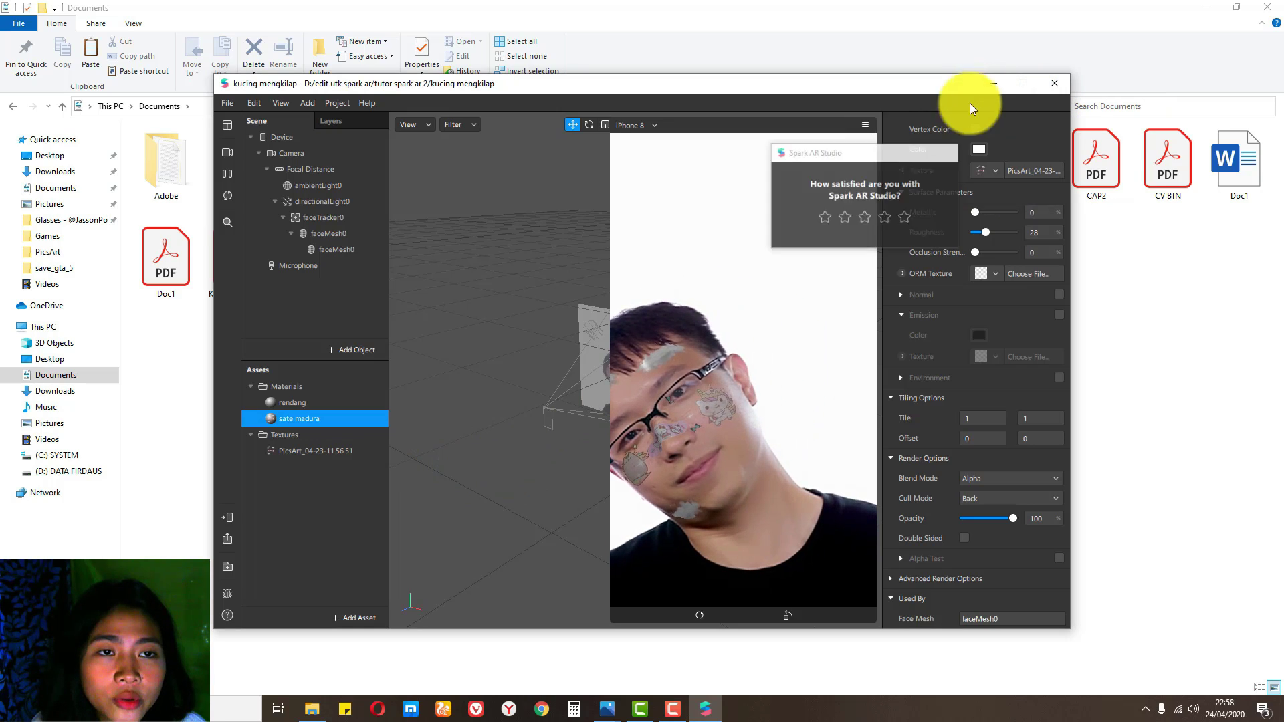